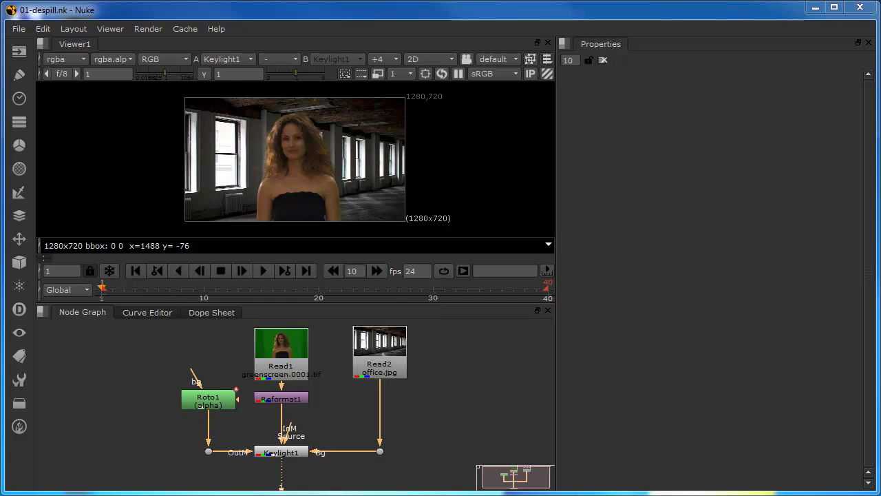
{"action": "left_click", "coordinate": [290, 366]}
{"action": "left_click", "coordinate": [279, 402]}
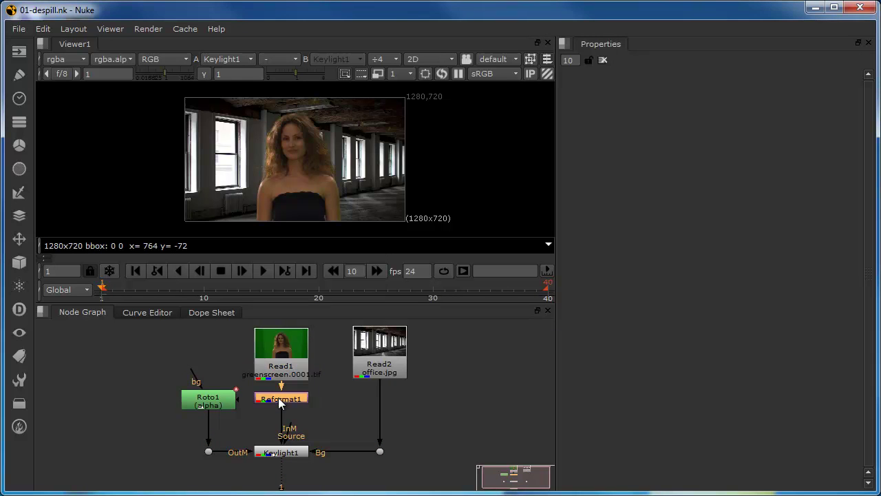
{"action": "left_click", "coordinate": [389, 361]}
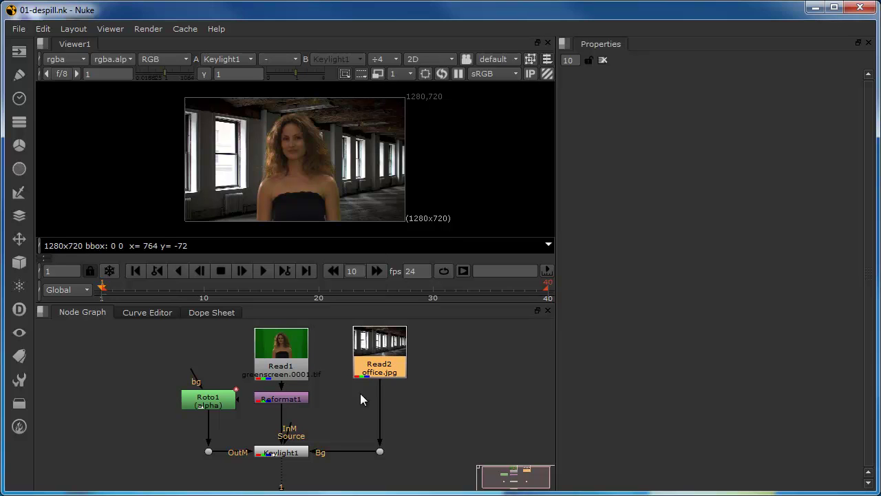
{"action": "left_click", "coordinate": [279, 454]}
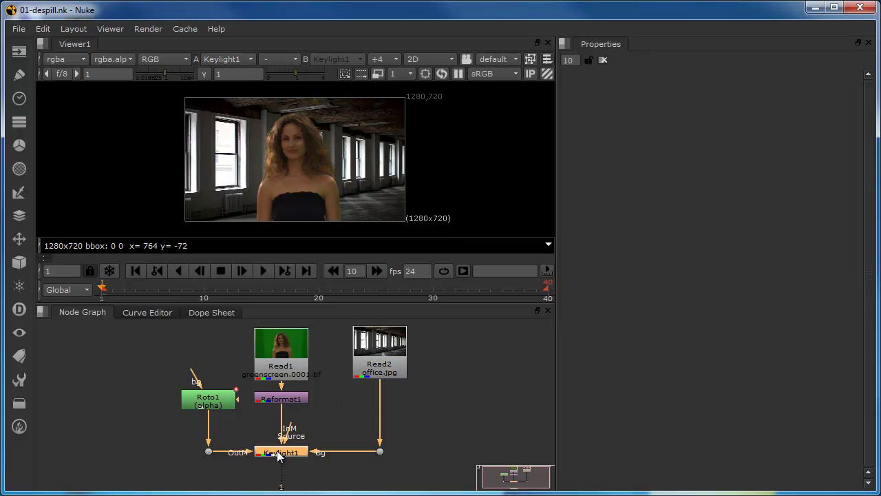
{"action": "left_click", "coordinate": [212, 405]}
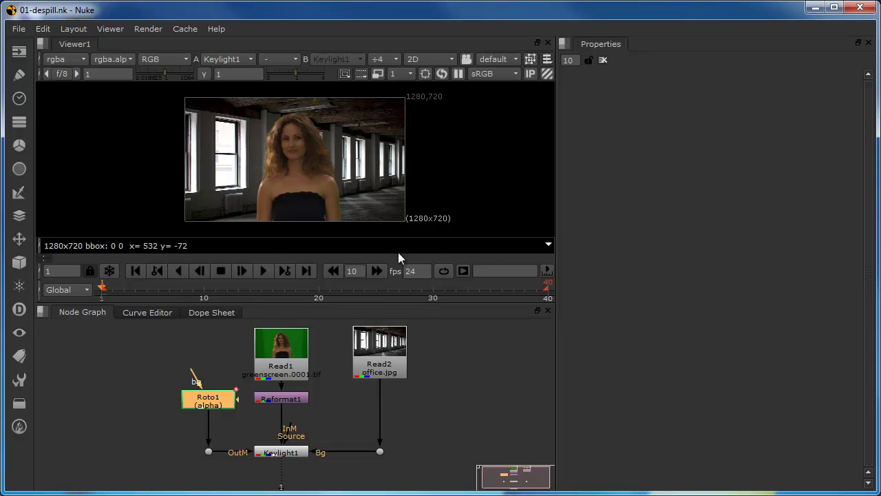
- Open the properties of Keylight1 and set its View to Final Result
{"action": "left_click", "coordinate": [287, 452]}
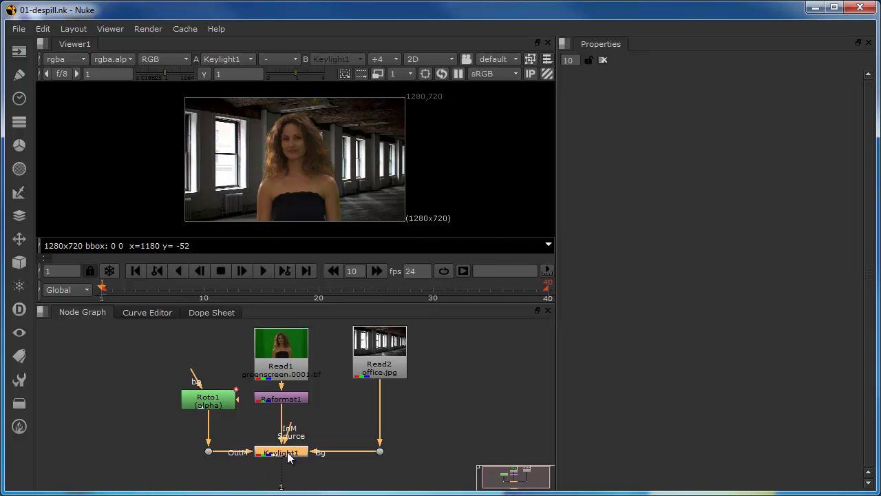
{"action": "double_click", "coordinate": [287, 452]}
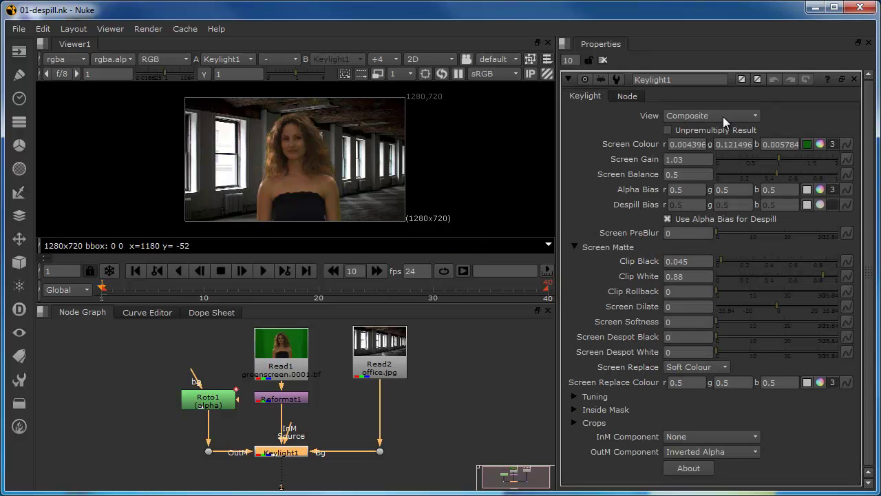
{"action": "scroll", "coordinate": [239, 173], "scroll_direction": "up", "scroll_amount": 3}
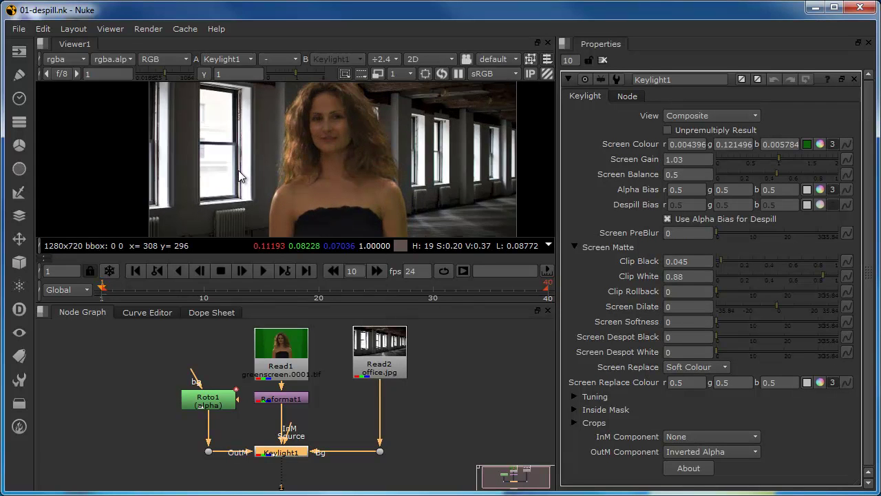
{"action": "scroll", "coordinate": [238, 170], "scroll_direction": "up", "scroll_amount": 2}
{"action": "left_click", "coordinate": [713, 115]}
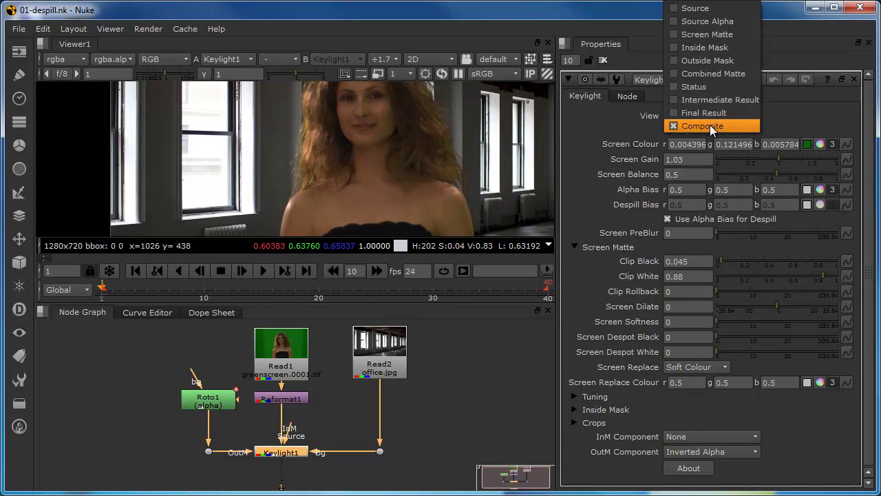
{"action": "left_click", "coordinate": [707, 113]}
- Sample the Alpha Bias colour of Keylight1 from the woman's hair, giving 0.015118, 0.009738, 0.004784
{"action": "scroll", "coordinate": [310, 134], "scroll_direction": "up", "scroll_amount": 3}
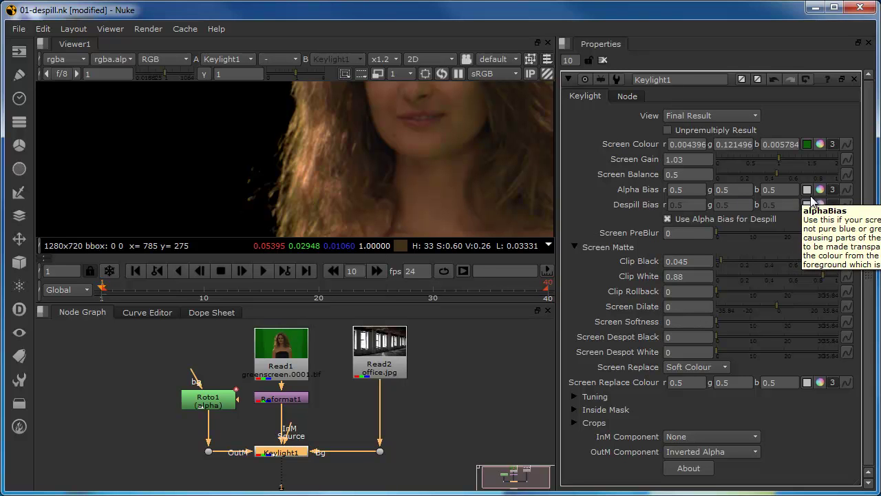
{"action": "middle_click_drag", "start_coordinate": [314, 92], "coordinate": [312, 112]}
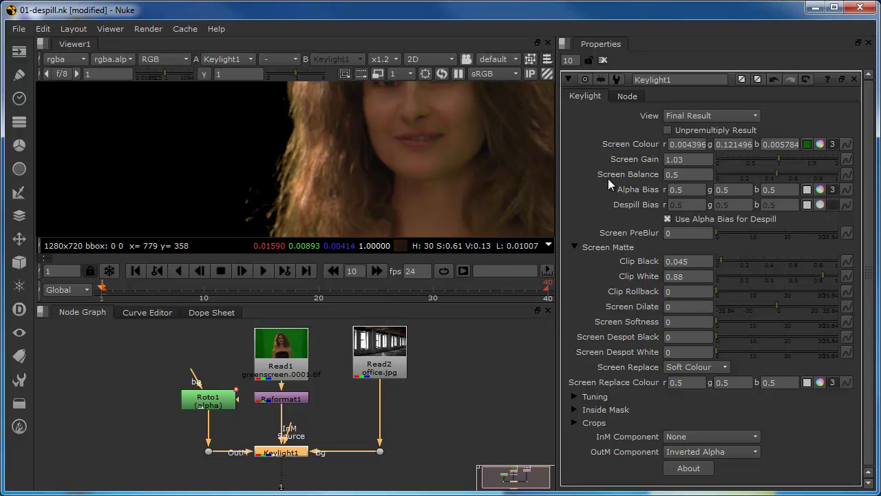
{"action": "left_click", "coordinate": [807, 191]}
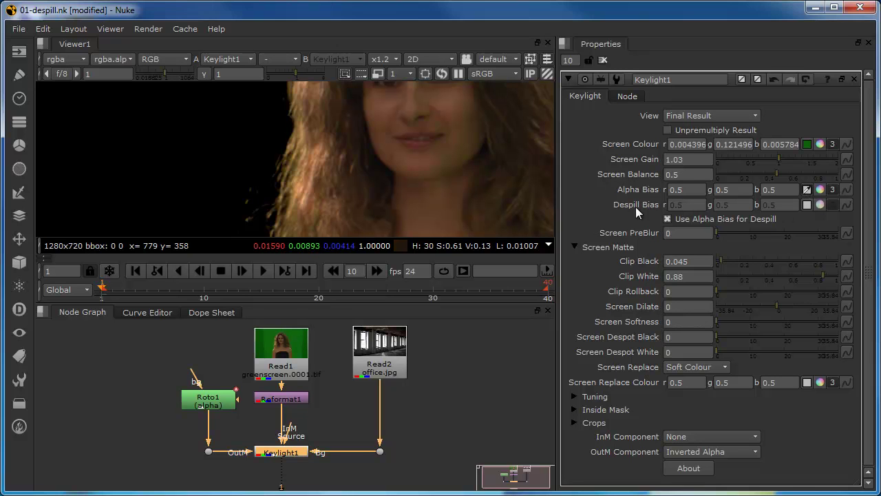
{"action": "left_click", "coordinate": [354, 143], "text": "ctrl"}
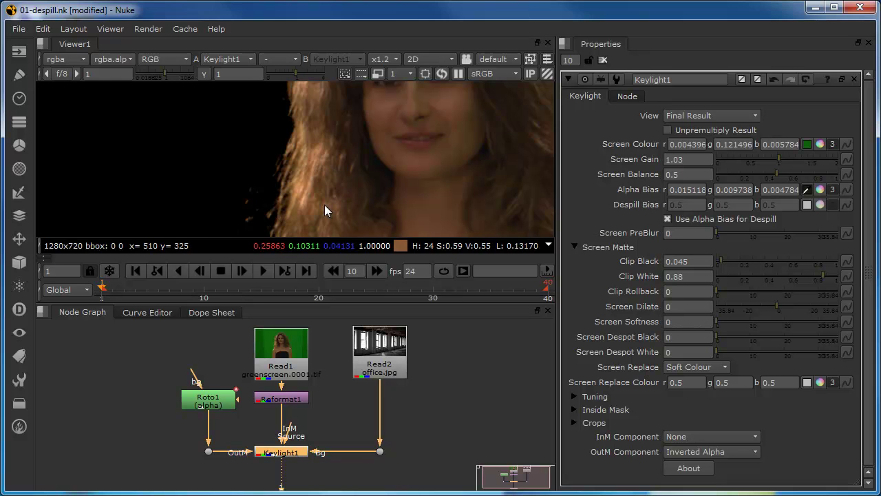
{"action": "scroll", "coordinate": [324, 204], "scroll_direction": "down", "scroll_amount": 2}
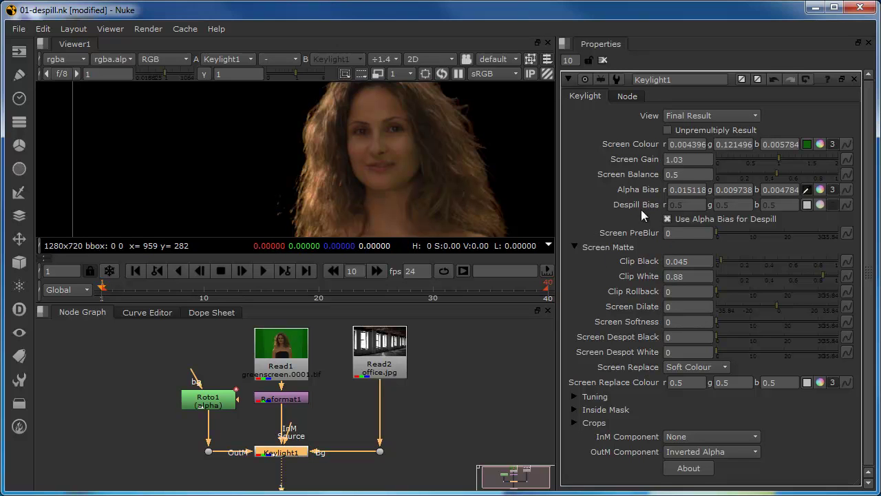
{"action": "left_click", "coordinate": [680, 369]}
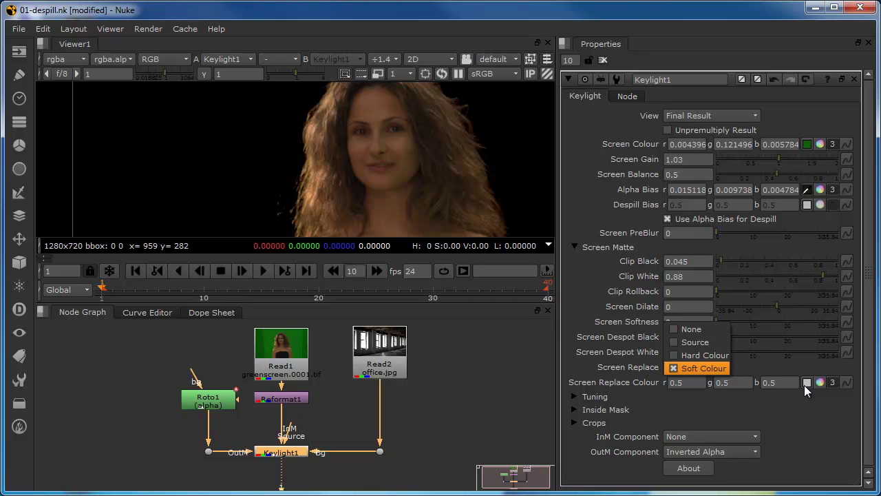
{"action": "left_click", "coordinate": [778, 419]}
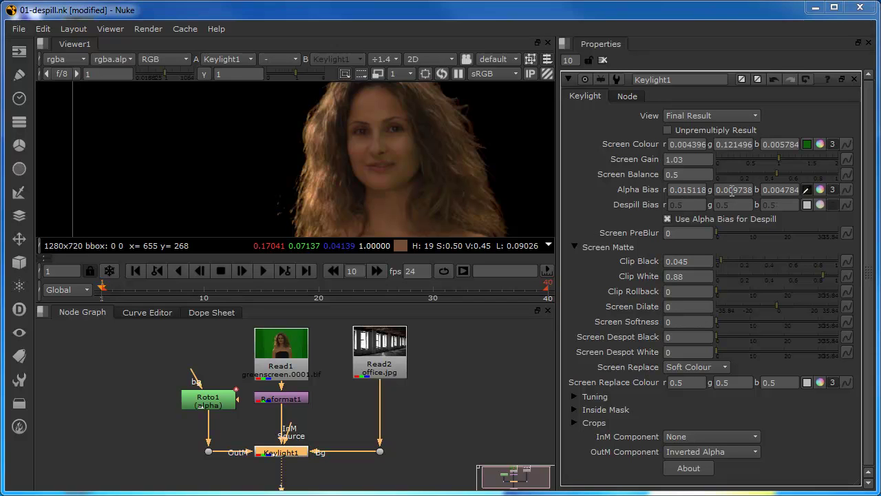
{"action": "left_click", "coordinate": [806, 190]}
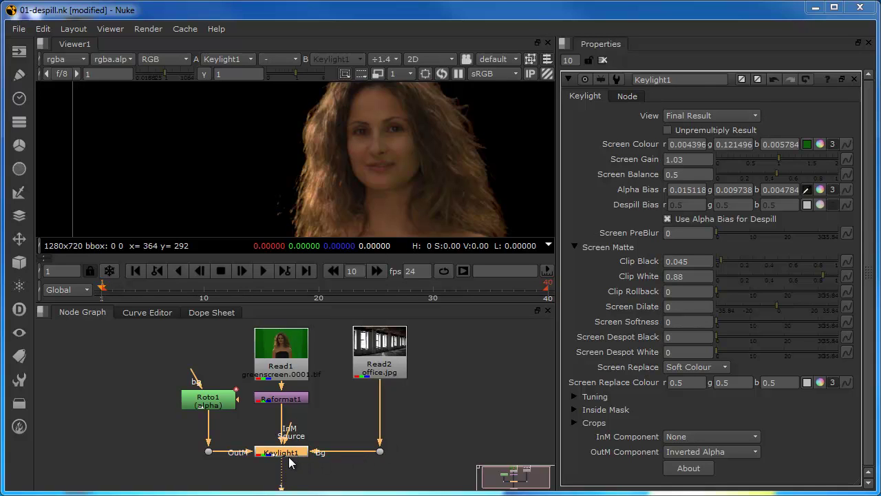
- Preview Keylight1's Composite view, and return its View to Final Result
{"action": "left_click", "coordinate": [703, 116]}
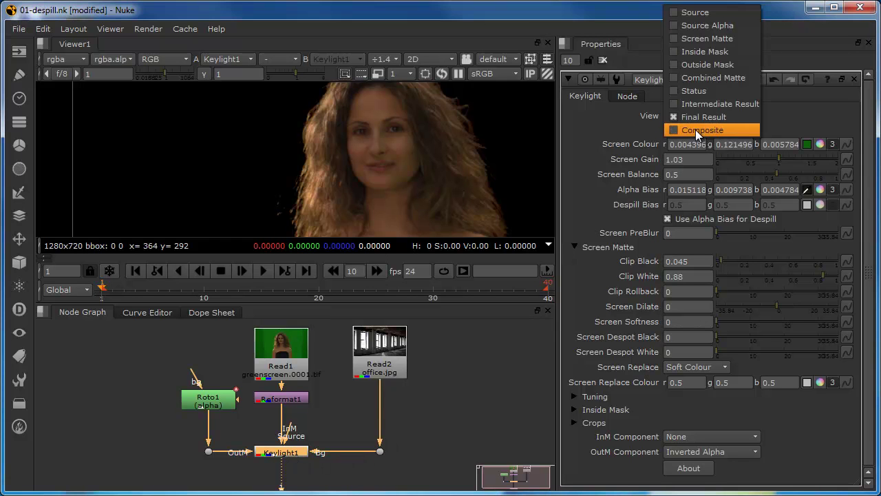
{"action": "left_click", "coordinate": [695, 131]}
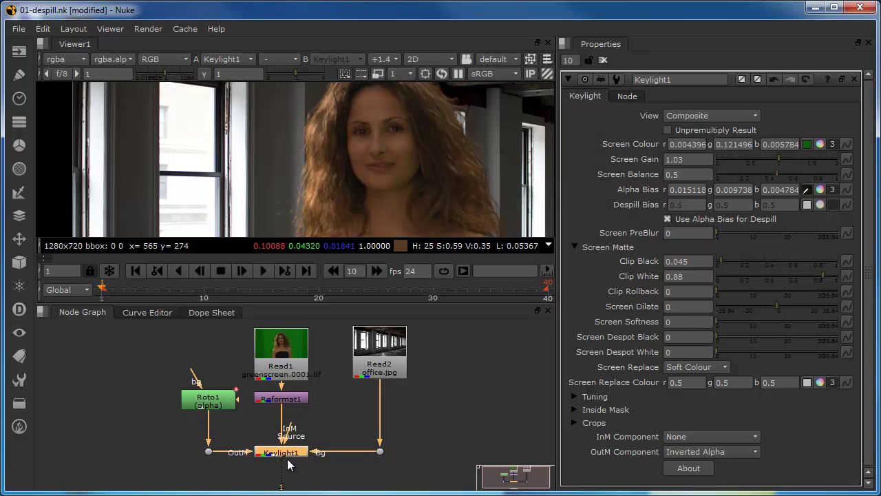
{"action": "left_click", "coordinate": [725, 116]}
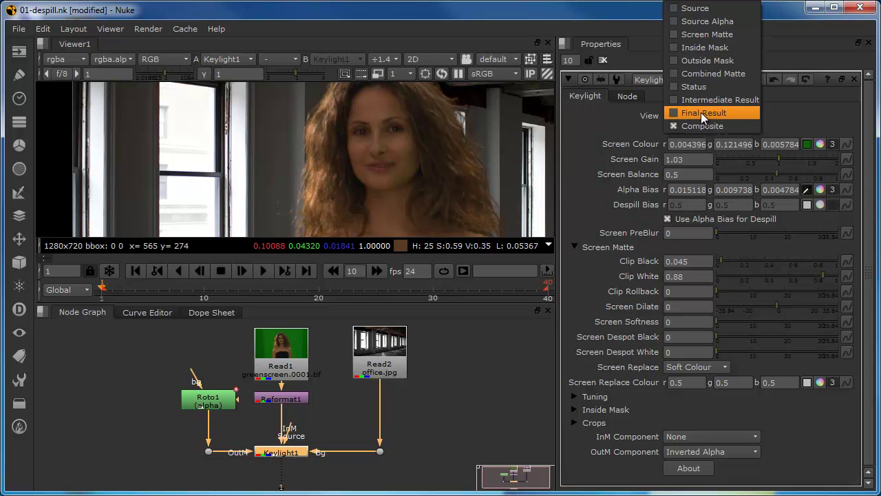
{"action": "left_click", "coordinate": [703, 113]}
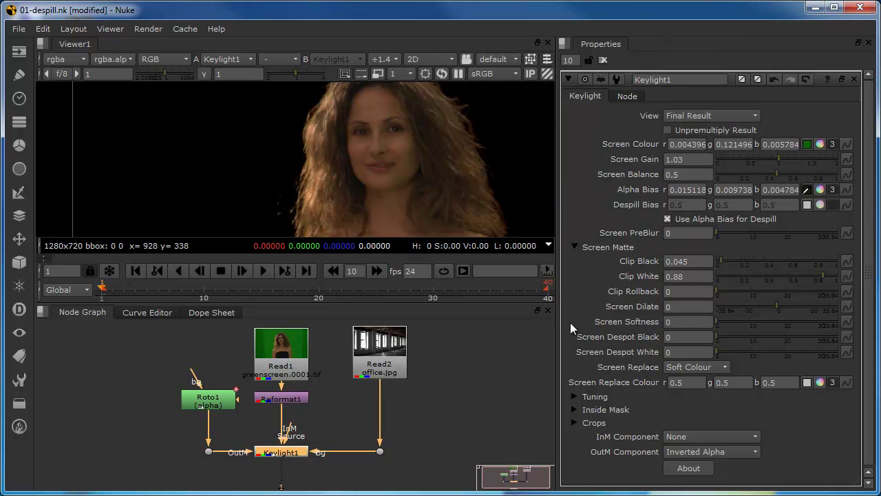
- Add an unconnected Merge node in the empty area below and beside the Read2 branch
{"action": "left_click", "coordinate": [437, 427]}
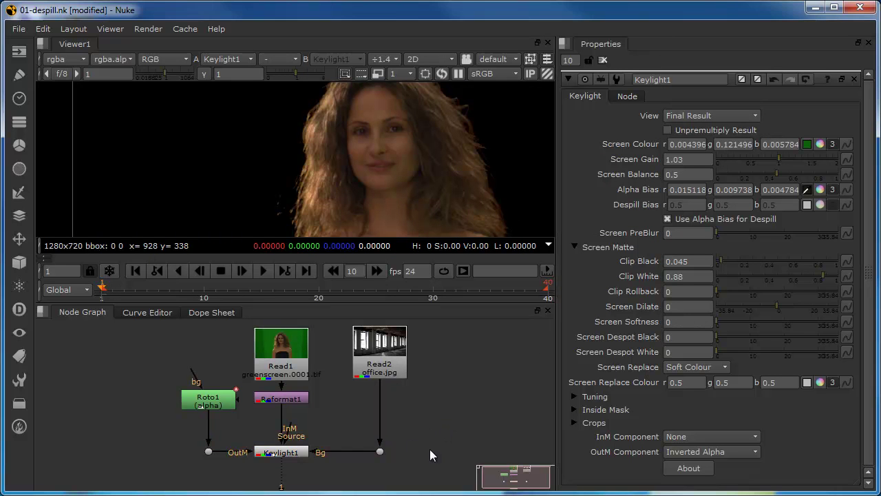
{"action": "middle_click_drag", "start_coordinate": [429, 437], "coordinate": [398, 411]}
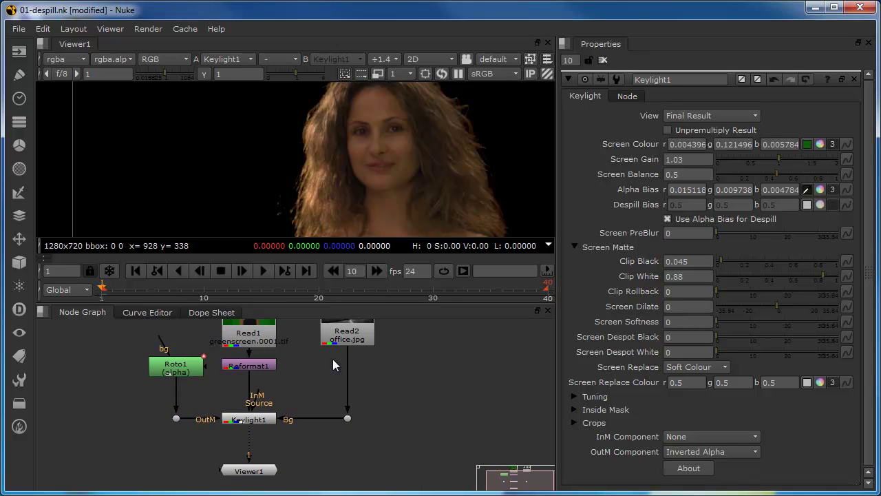
{"action": "right_click", "coordinate": [393, 394]}
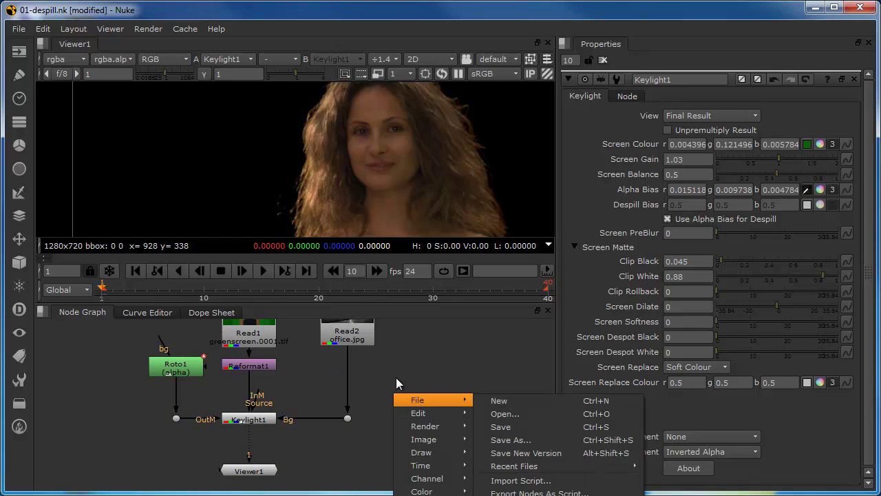
{"action": "left_click", "coordinate": [397, 383]}
{"action": "key", "text": "m"}
{"action": "left_click_drag", "start_coordinate": [400, 376], "coordinate": [405, 411]}
{"action": "left_click_drag", "start_coordinate": [405, 404], "coordinate": [397, 462]}
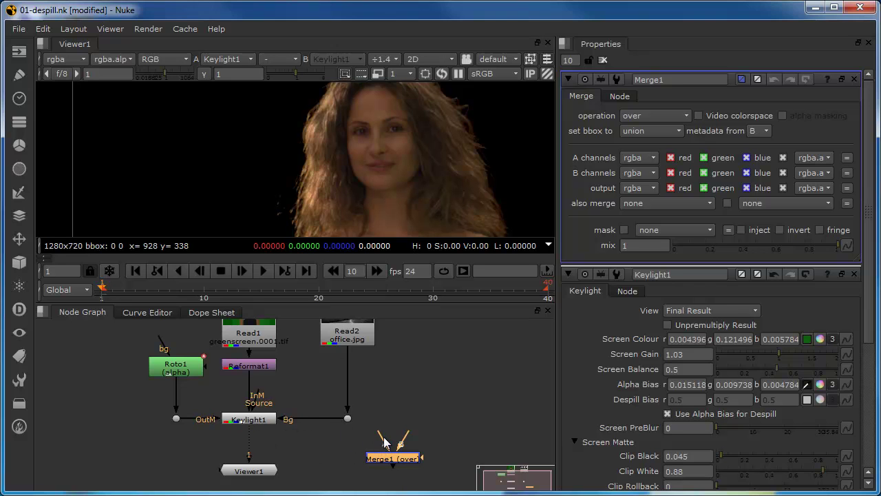
- Insert a dot below Keylight1, wire Merge1's A input to it and the B input to the dot under Read2, with Merge1 aligned beneath
{"action": "left_click", "coordinate": [250, 425]}
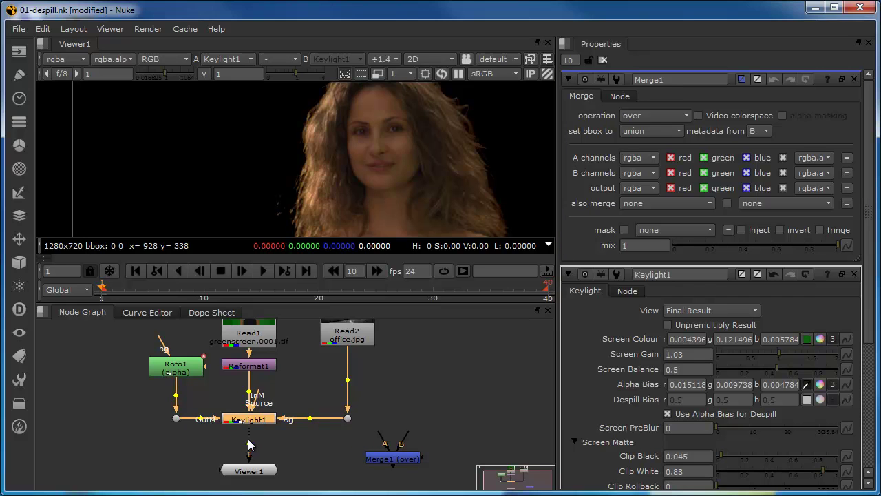
{"action": "left_click_drag", "start_coordinate": [249, 441], "coordinate": [258, 443], "text": "ctrl"}
{"action": "left_click_drag", "start_coordinate": [379, 436], "coordinate": [253, 447]}
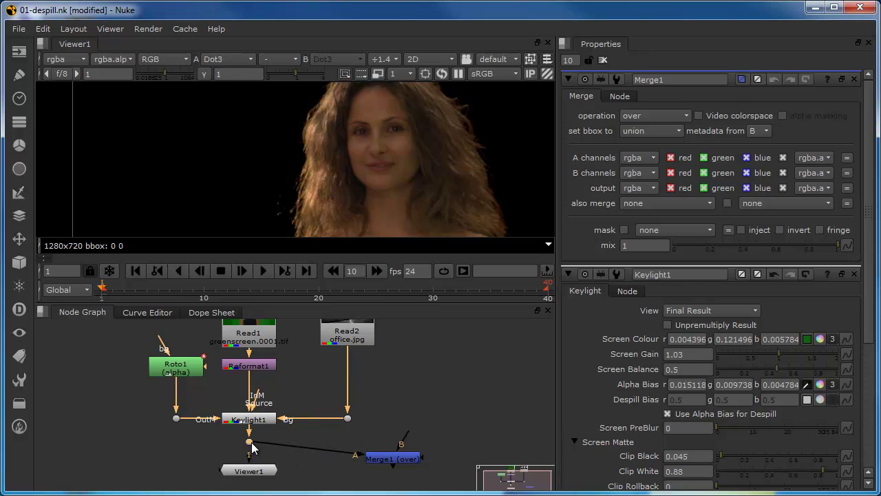
{"action": "left_click_drag", "start_coordinate": [384, 458], "coordinate": [348, 420]}
{"action": "left_click_drag", "start_coordinate": [358, 460], "coordinate": [345, 446]}
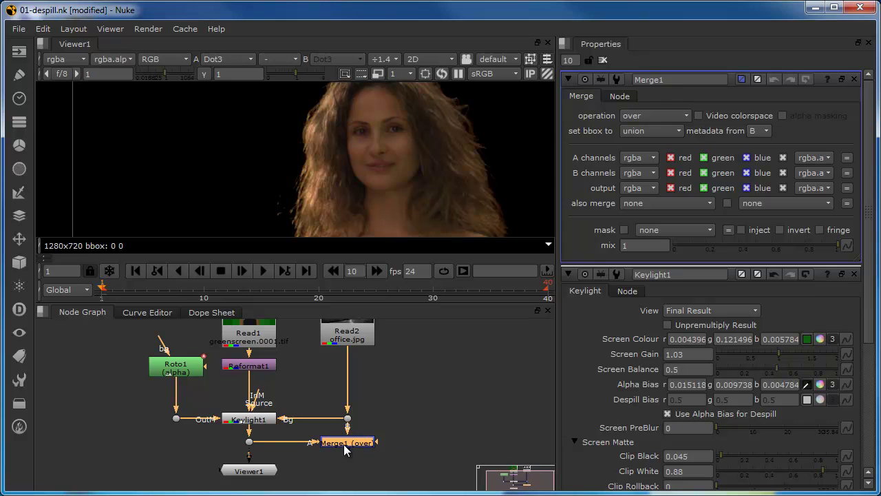
- Connect Viewer1 to Merge1 and place it directly below the Merge node
{"action": "left_click_drag", "start_coordinate": [248, 457], "coordinate": [338, 443]}
{"action": "left_click_drag", "start_coordinate": [323, 487], "coordinate": [348, 473]}
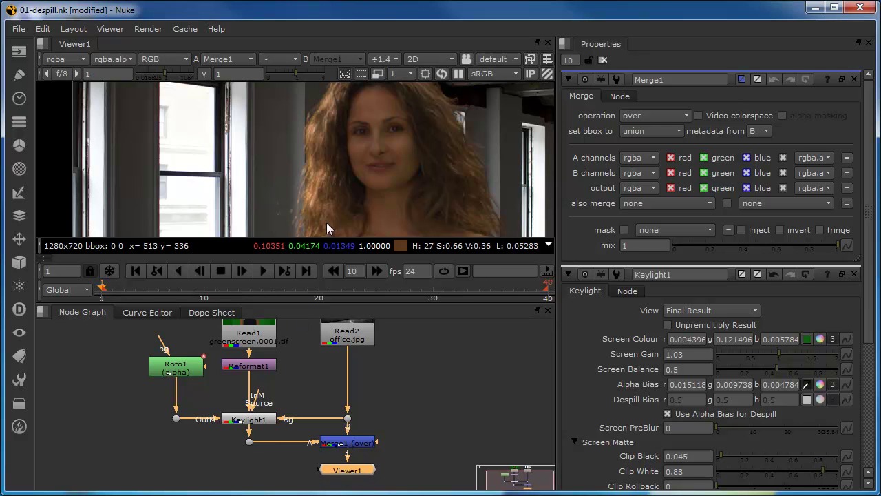
- Limit the number of node panels open in Properties to 1
{"action": "left_click", "coordinate": [356, 333]}
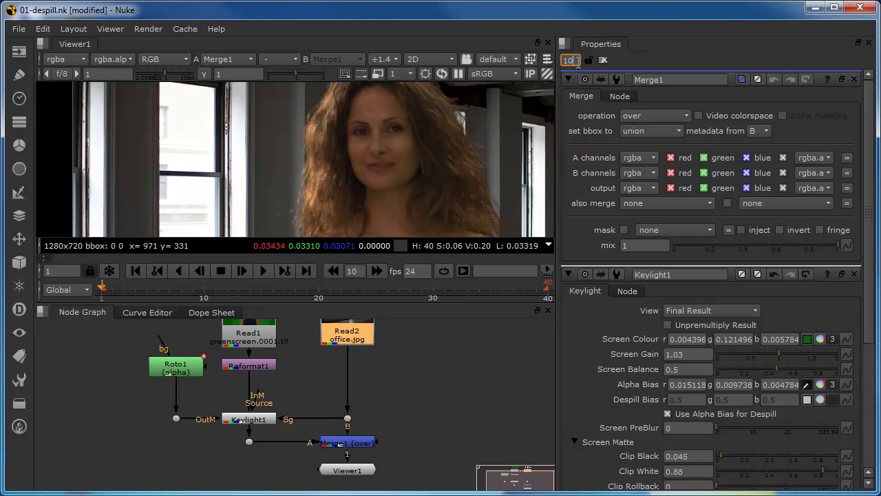
{"action": "key", "text": "Return"}
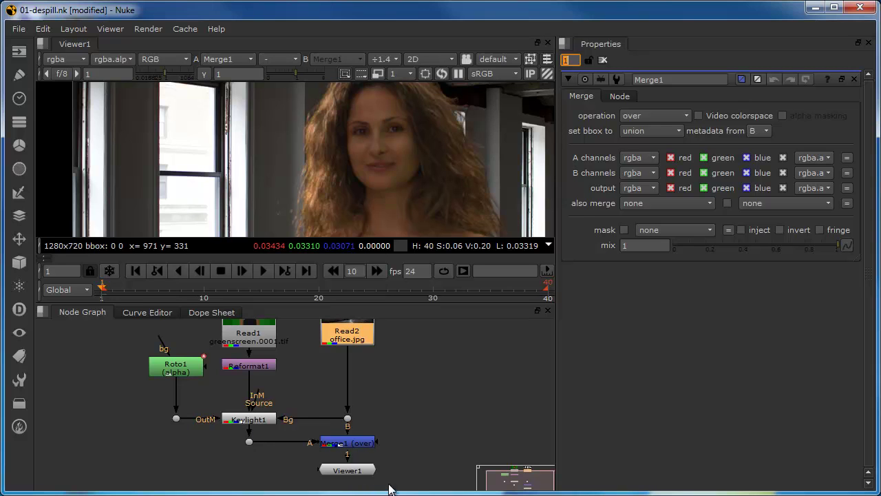
- Move the Keylight1 row up and the dot, Merge1 and Viewer1 down, leaving a gap beneath Keylight1
{"action": "left_click_drag", "start_coordinate": [396, 488], "coordinate": [156, 413]}
{"action": "left_click_drag", "start_coordinate": [245, 423], "coordinate": [245, 408]}
{"action": "left_click", "coordinate": [233, 455]}
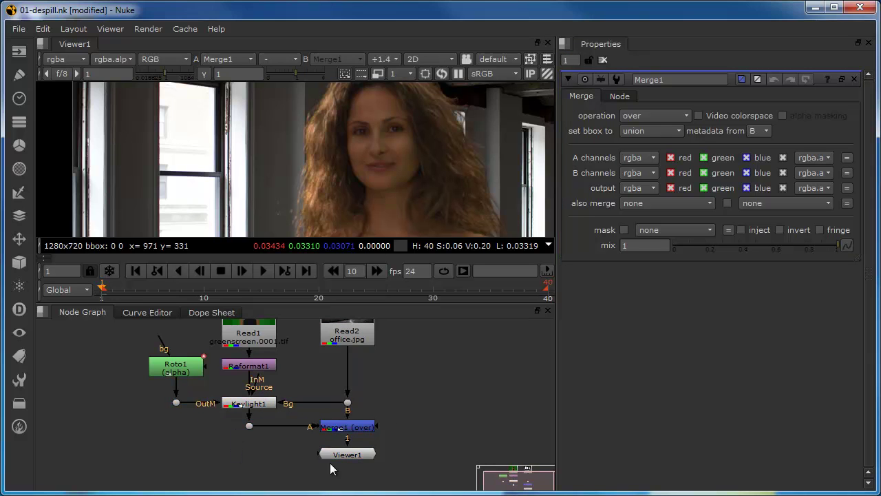
{"action": "key", "text": "Tab"}
{"action": "left_click_drag", "start_coordinate": [419, 477], "coordinate": [249, 448]}
{"action": "left_click", "coordinate": [193, 435]}
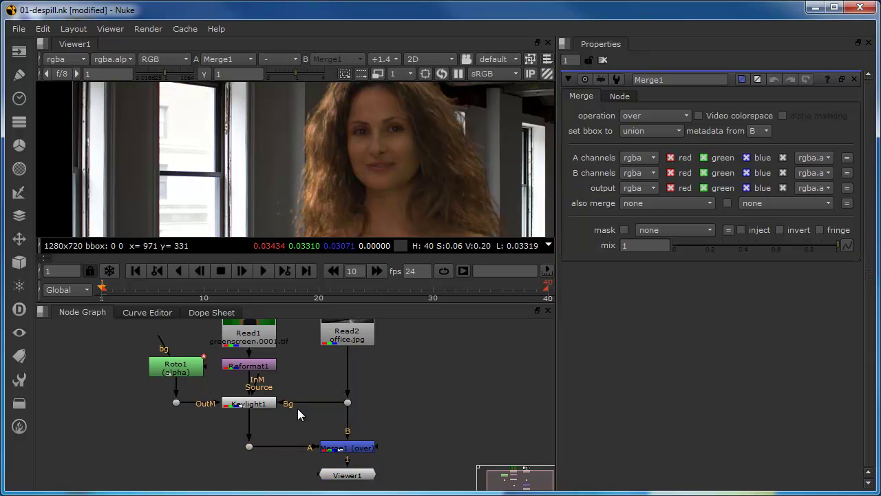
- Insert a LightWrap node directly after Keylight1, before the dot leading to Merge1
{"action": "left_click", "coordinate": [250, 404]}
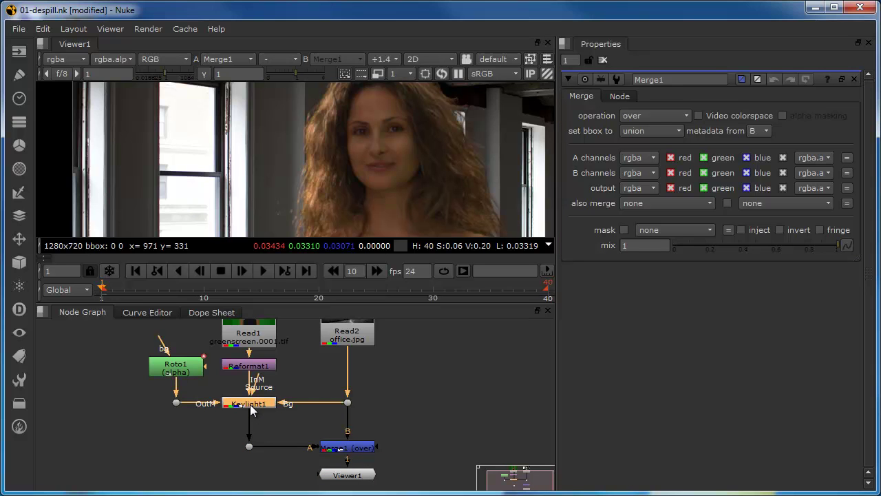
{"action": "key", "text": "Tab"}
{"action": "type", "text": "lig"}
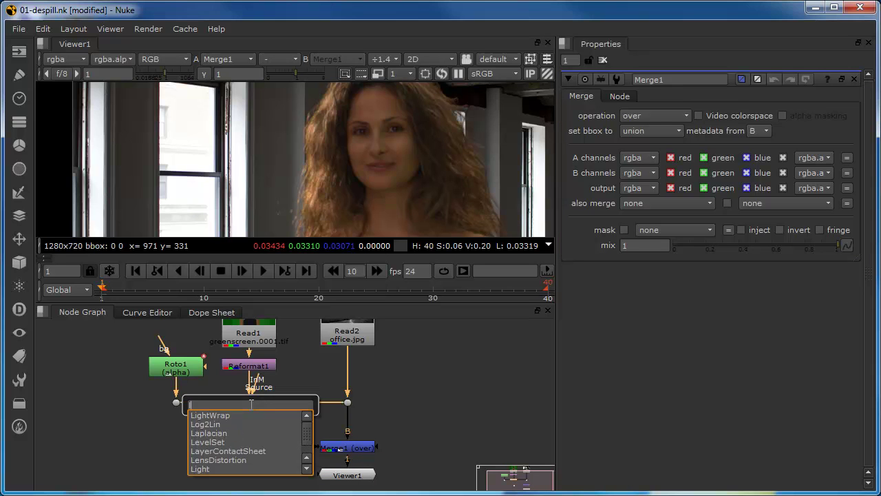
{"action": "left_click", "coordinate": [214, 415]}
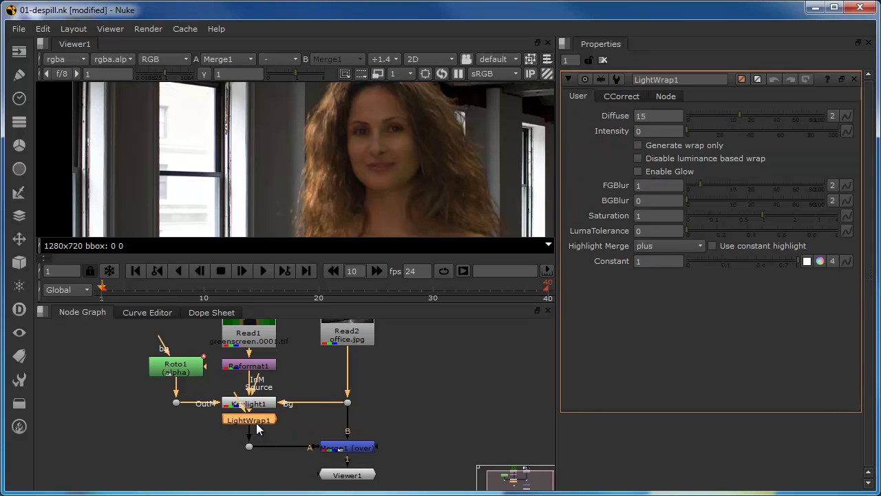
- Connect LightWrap1's B input to the office background branch through a new dot beneath the existing one
{"action": "left_click_drag", "start_coordinate": [255, 421], "coordinate": [207, 435]}
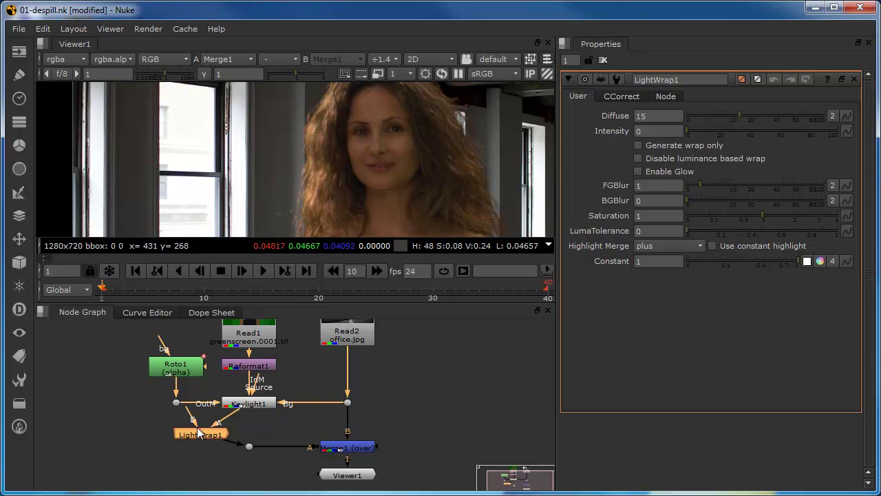
{"action": "left_click_drag", "start_coordinate": [195, 434], "coordinate": [347, 404]}
{"action": "key", "text": "ctrl"}
{"action": "left_click_drag", "start_coordinate": [309, 412], "coordinate": [347, 420], "text": "ctrl"}
- Realign Merge1 and Viewer1 beneath the background branch and level the new dot with LightWrap1
{"action": "left_click", "coordinate": [390, 441]}
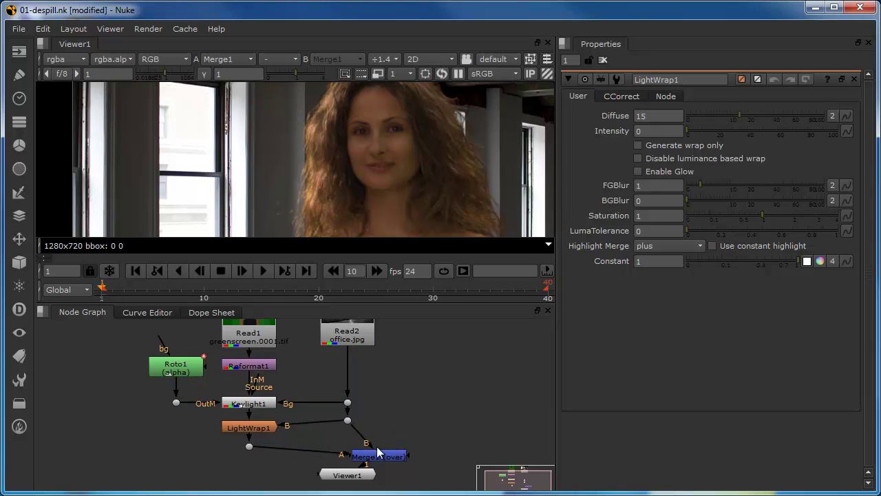
{"action": "left_click_drag", "start_coordinate": [384, 457], "coordinate": [349, 480]}
{"action": "left_click", "coordinate": [348, 474]}
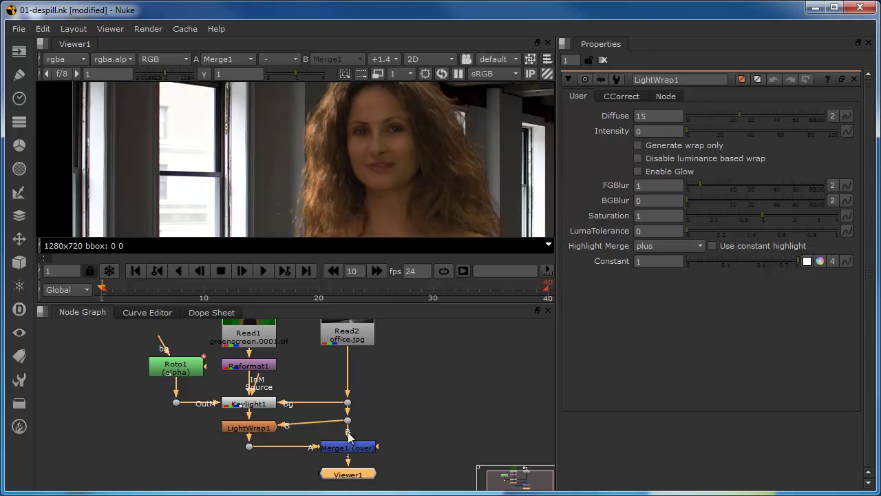
{"action": "left_click_drag", "start_coordinate": [347, 421], "coordinate": [348, 428]}
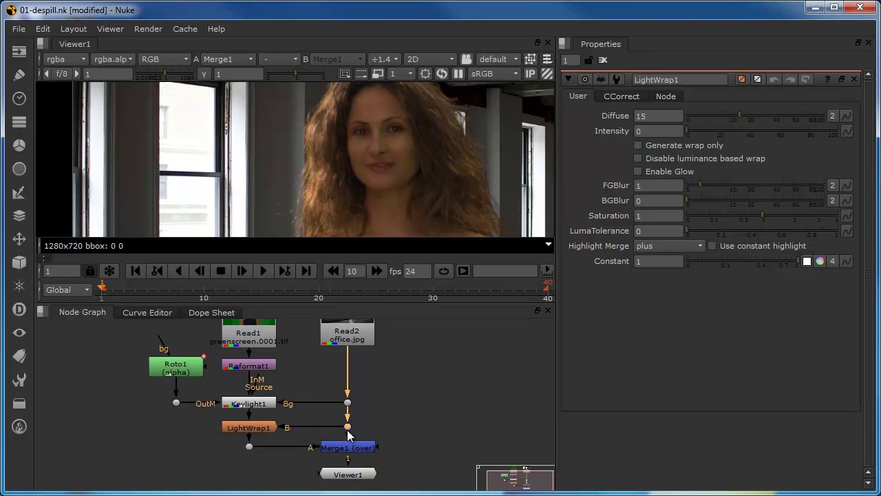
- Try a strong light wrap by raising LightWrap1's Intensity to 43
{"action": "left_click", "coordinate": [252, 429]}
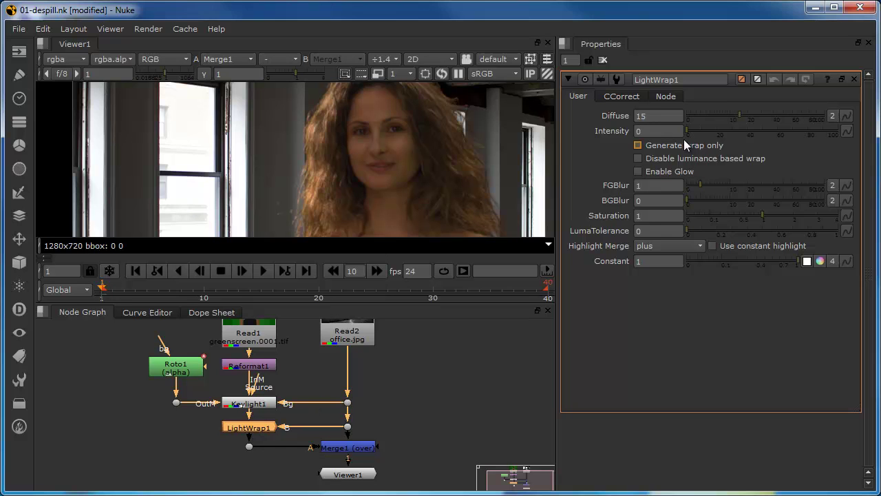
{"action": "left_click_drag", "start_coordinate": [686, 133], "coordinate": [742, 146]}
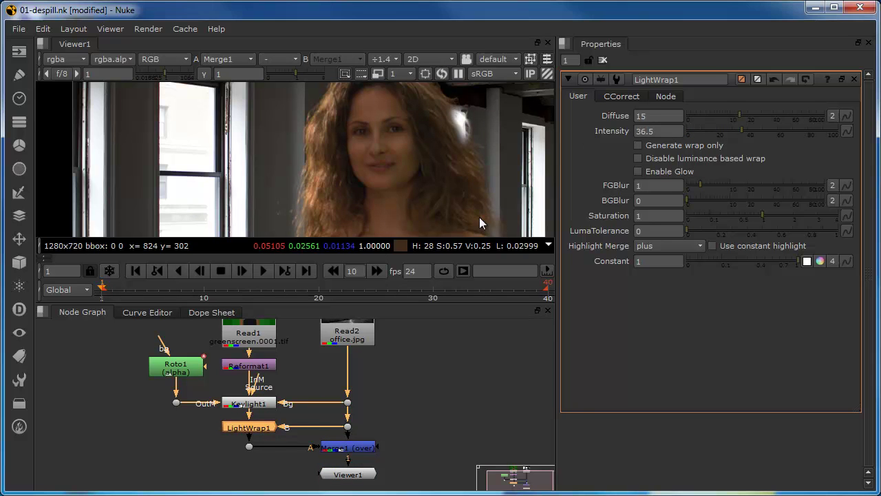
{"action": "left_click", "coordinate": [744, 134]}
{"action": "left_click_drag", "start_coordinate": [744, 139], "coordinate": [755, 136]}
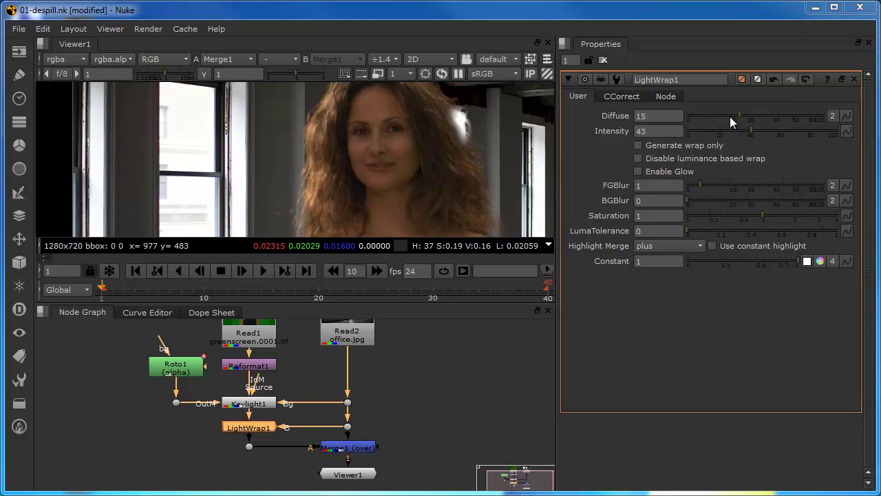
- Reduce LightWrap1 to a Diffuse of 0.4 and an Intensity of 5.5
{"action": "left_click_drag", "start_coordinate": [740, 115], "coordinate": [695, 137]}
{"action": "left_click_drag", "start_coordinate": [729, 114], "coordinate": [681, 130]}
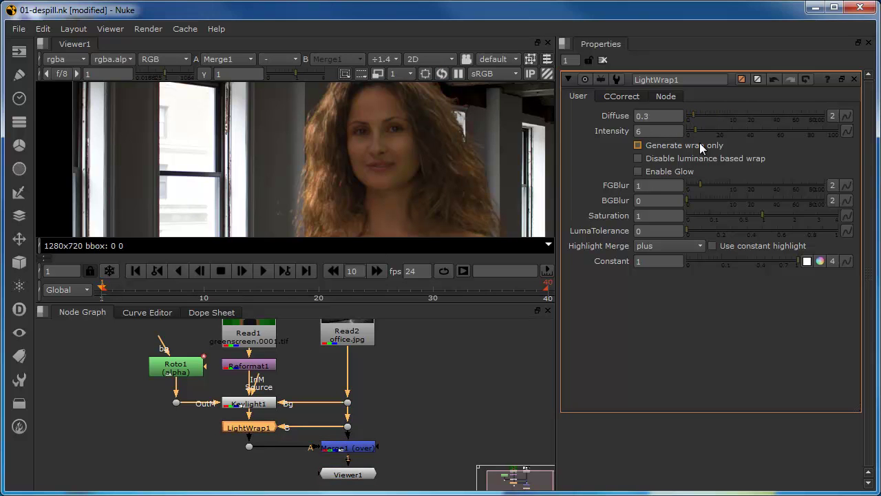
{"action": "left_click", "coordinate": [698, 132]}
{"action": "left_click_drag", "start_coordinate": [696, 132], "coordinate": [695, 115]}
- Toggle LightWrap1 off and on to compare the woman's edges with and without the wrap
{"action": "key", "text": "d"}
{"action": "key", "text": "d"}
{"action": "key", "text": "d"}
{"action": "key", "text": "d"}
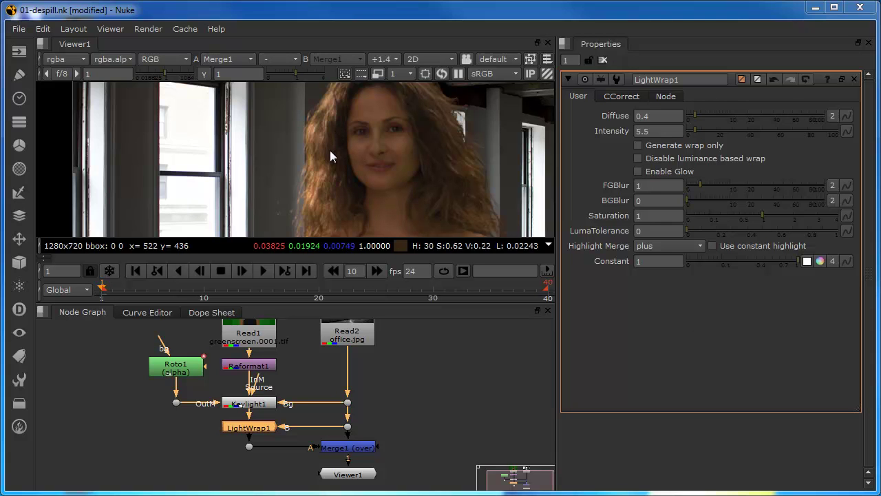
{"action": "scroll", "coordinate": [329, 153], "scroll_direction": "down", "scroll_amount": 2}
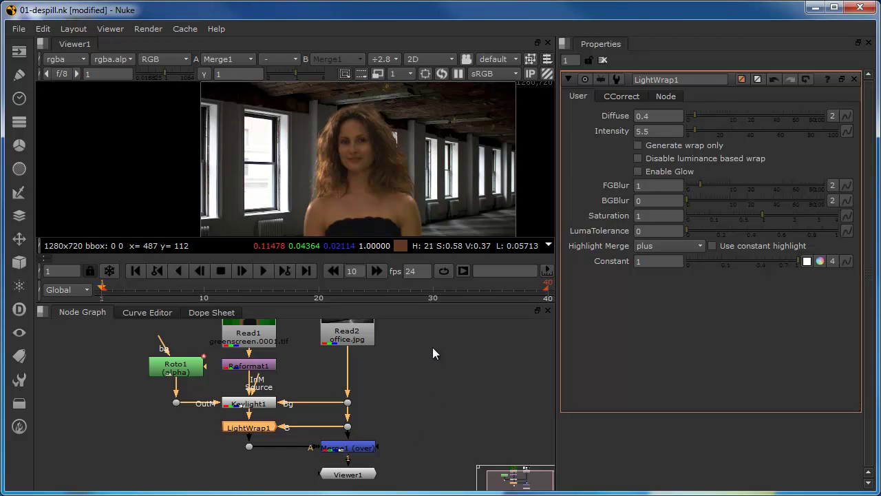
- Insert a Grade node directly below the office.jpg Read2 node, before the background dots
{"action": "left_click", "coordinate": [351, 332]}
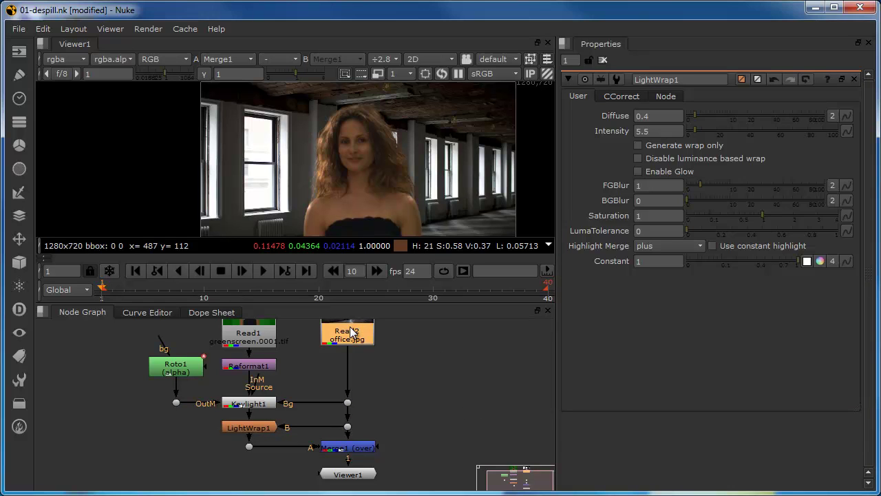
{"action": "key", "text": "g"}
{"action": "left_click_drag", "start_coordinate": [350, 366], "coordinate": [351, 367]}
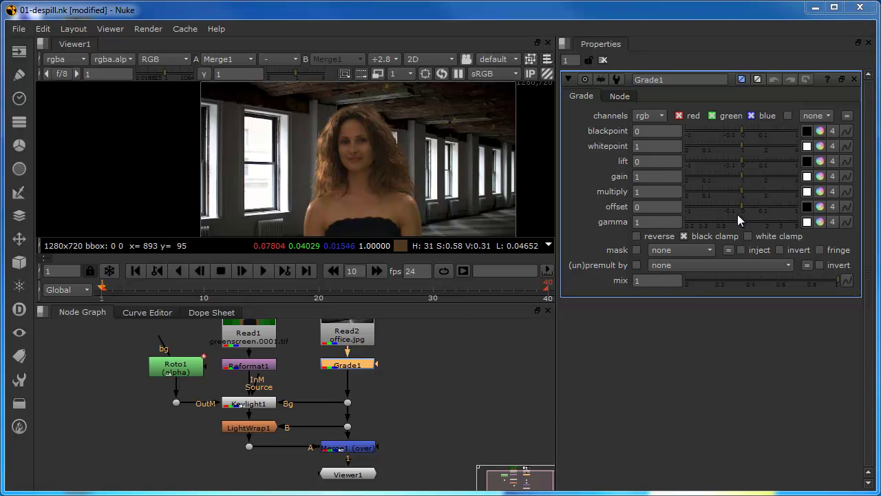
- Set the background Grade's gamma to 1.6 and its multiply to 0.75
{"action": "left_click_drag", "start_coordinate": [743, 221], "coordinate": [755, 223]}
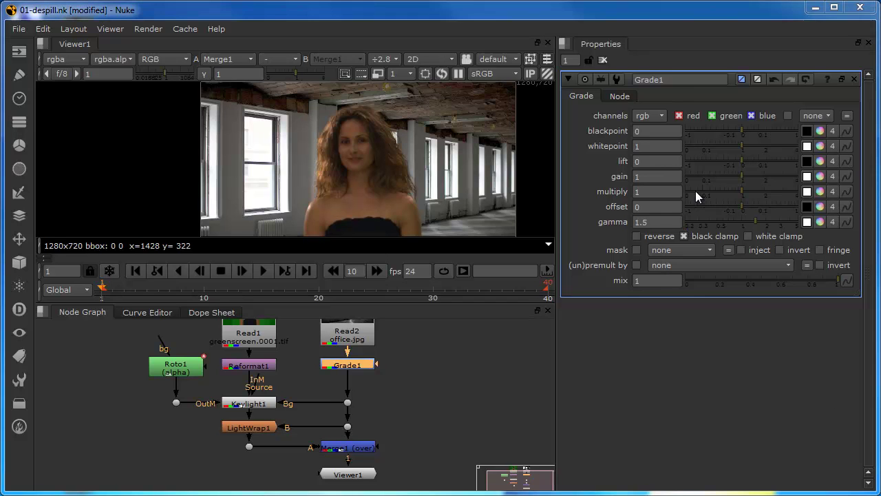
{"action": "left_click_drag", "start_coordinate": [742, 192], "coordinate": [752, 194]}
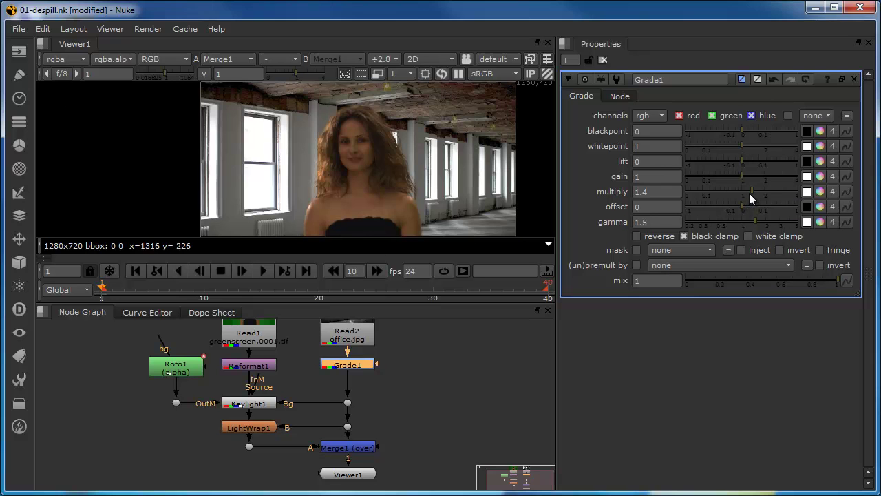
{"action": "left_click_drag", "start_coordinate": [750, 192], "coordinate": [734, 197]}
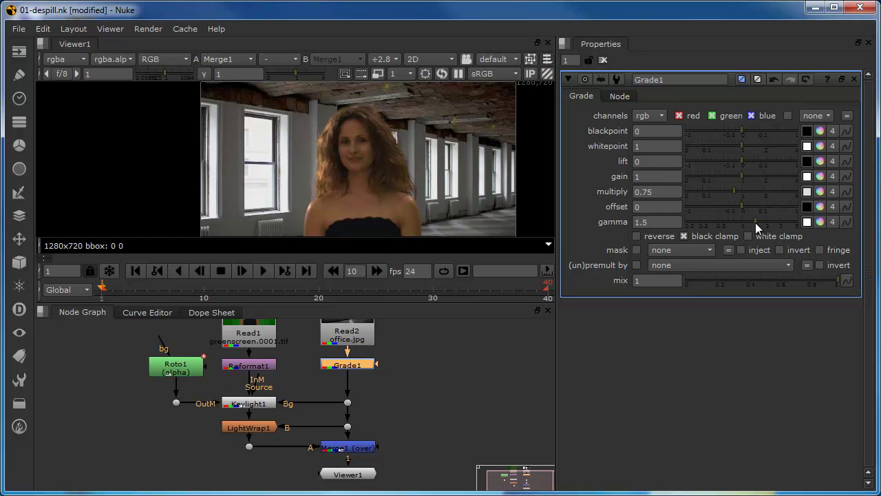
{"action": "left_click_drag", "start_coordinate": [756, 222], "coordinate": [758, 222]}
{"action": "left_click_drag", "start_coordinate": [757, 222], "coordinate": [758, 221]}
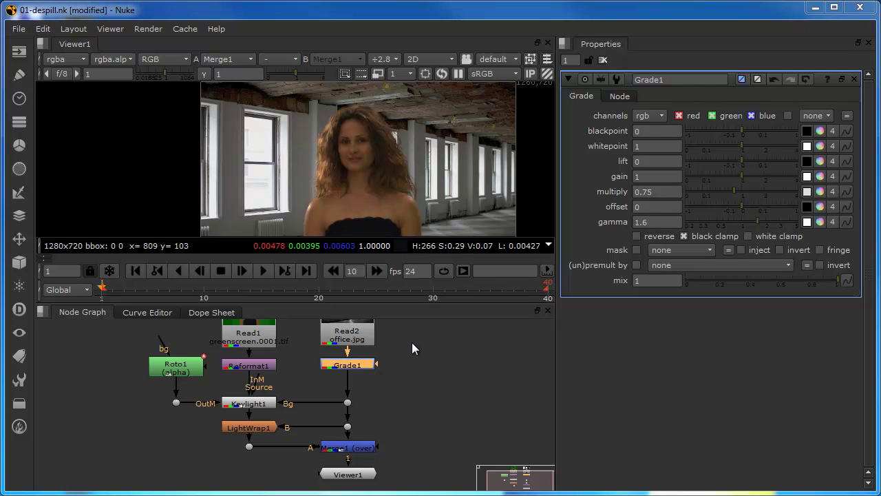
- Move the foreground dot, Merge1 and Viewer1 down and align LightWrap1 under Keylight1, leaving a gap below it
{"action": "left_click_drag", "start_coordinate": [412, 485], "coordinate": [172, 417]}
{"action": "left_click_drag", "start_coordinate": [233, 428], "coordinate": [379, 483]}
{"action": "left_click", "coordinate": [197, 433]}
{"action": "left_click_drag", "start_coordinate": [246, 456], "coordinate": [247, 430]}
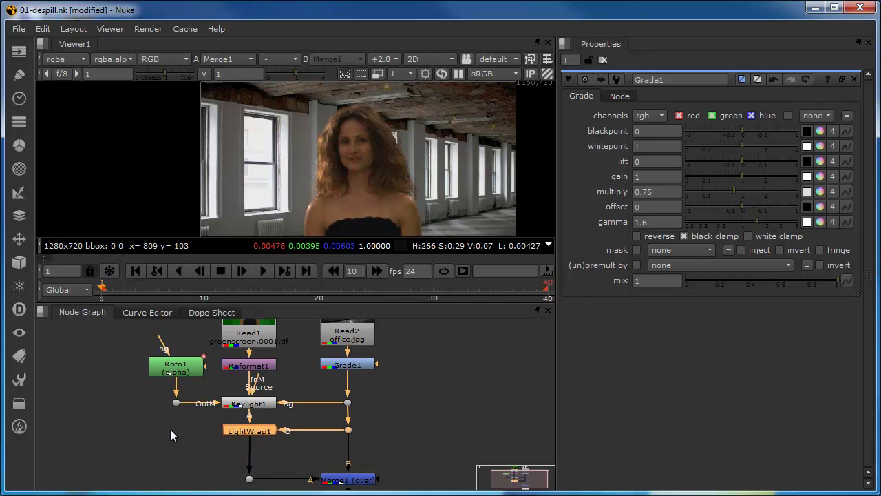
{"action": "left_click", "coordinate": [252, 444]}
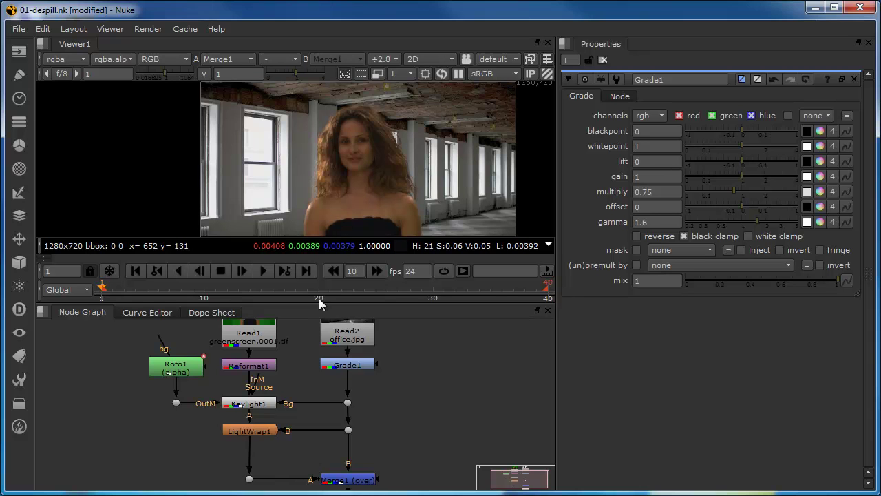
- Insert a Grade after LightWrap1 and sample its blackpoint from the dark ceiling area, giving 0.00528 in red, green and blue
{"action": "left_click", "coordinate": [252, 433]}
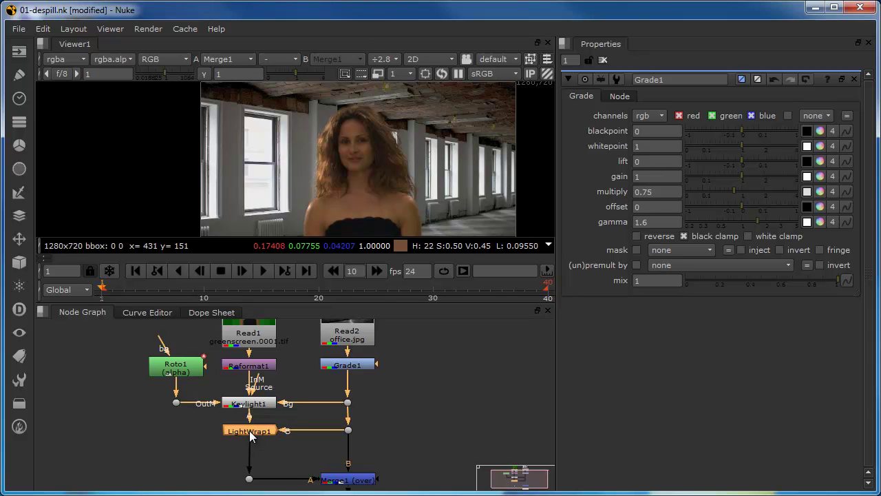
{"action": "key", "text": "g"}
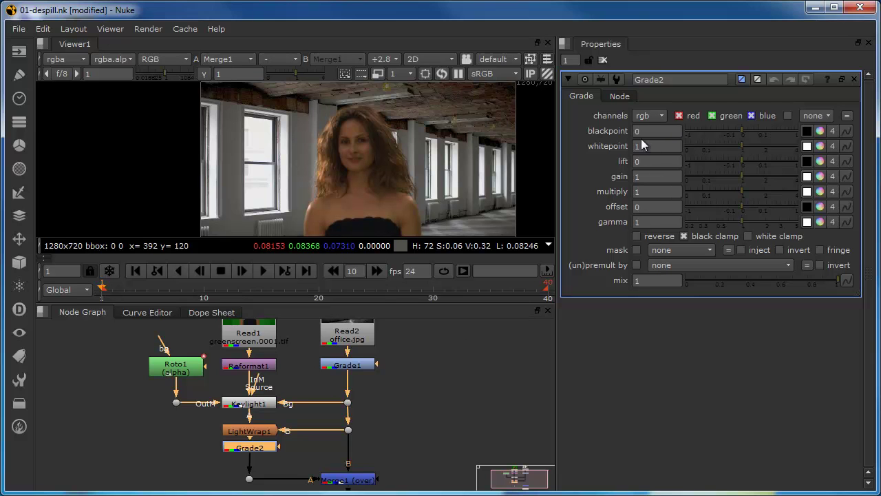
{"action": "scroll", "coordinate": [235, 94], "scroll_direction": "up", "scroll_amount": 4}
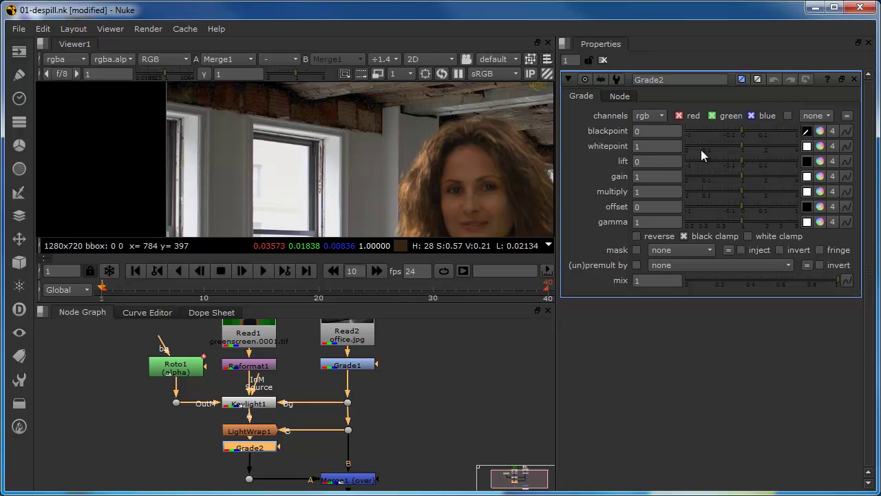
{"action": "left_click", "coordinate": [362, 100], "text": "ctrl"}
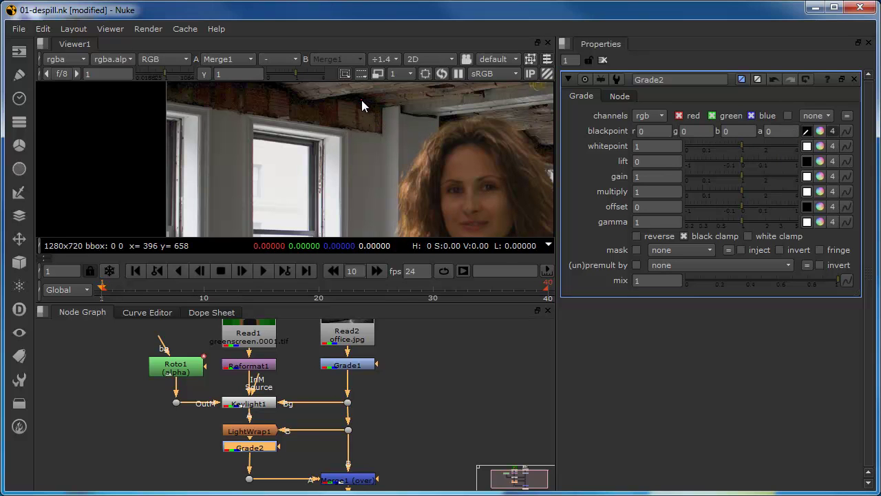
{"action": "left_click", "coordinate": [362, 101], "text": "ctrl"}
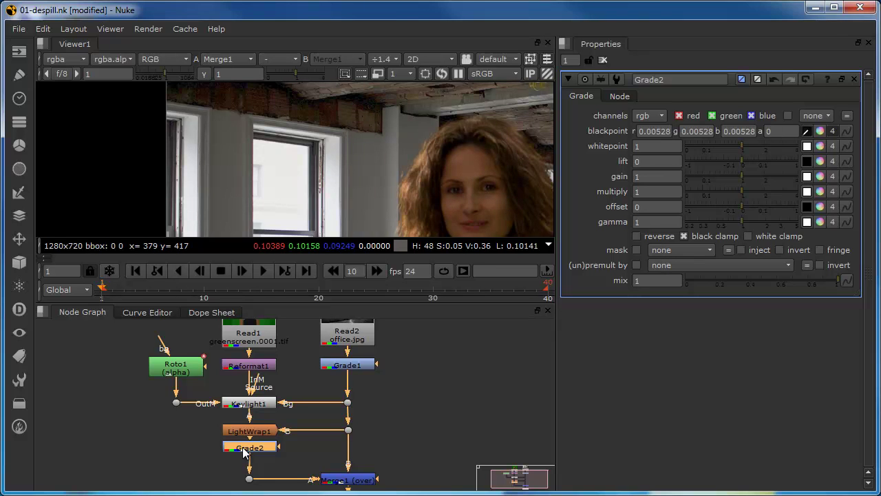
- Toggle Grade2 off and on to compare the woman with and without the blackpoint match
{"action": "key", "text": "d"}
{"action": "key", "text": "d"}
{"action": "key", "text": "d"}
{"action": "key", "text": "d"}
{"action": "key", "text": "d"}
{"action": "key", "text": "d"}
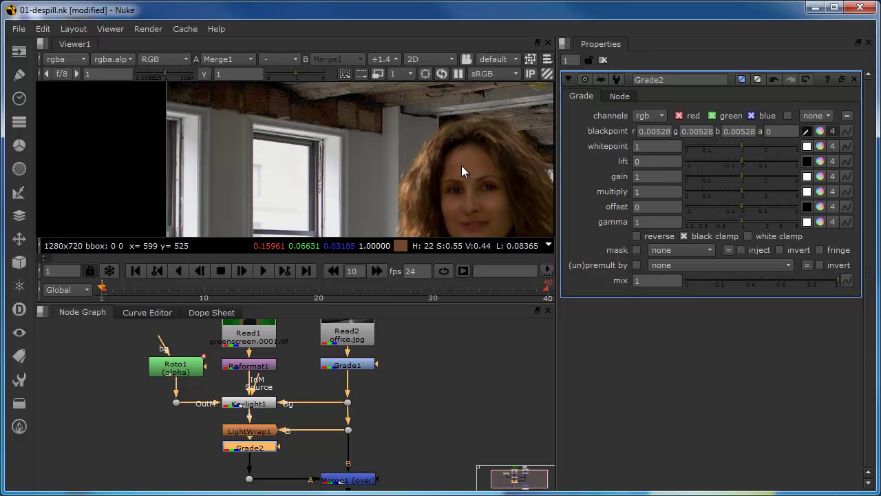
- Sample Grade2's whitepoint from the bright office window, giving red 0.78472, green 0.80304 and blue 0.81687
{"action": "scroll", "coordinate": [459, 180], "scroll_direction": "down", "scroll_amount": 5}
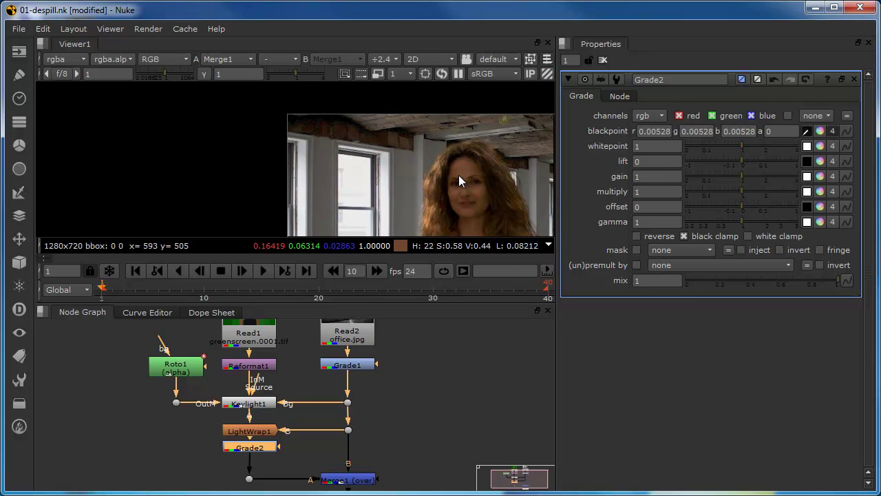
{"action": "scroll", "coordinate": [459, 178], "scroll_direction": "up", "scroll_amount": 2}
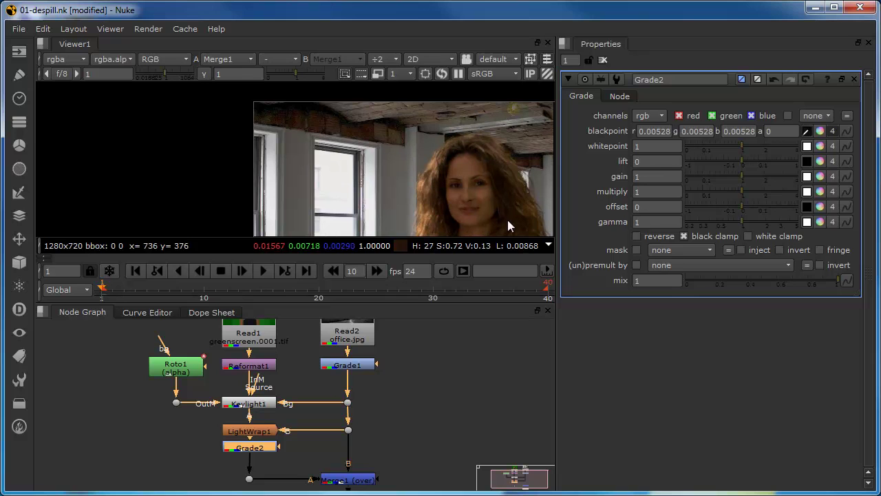
{"action": "left_click", "coordinate": [807, 147]}
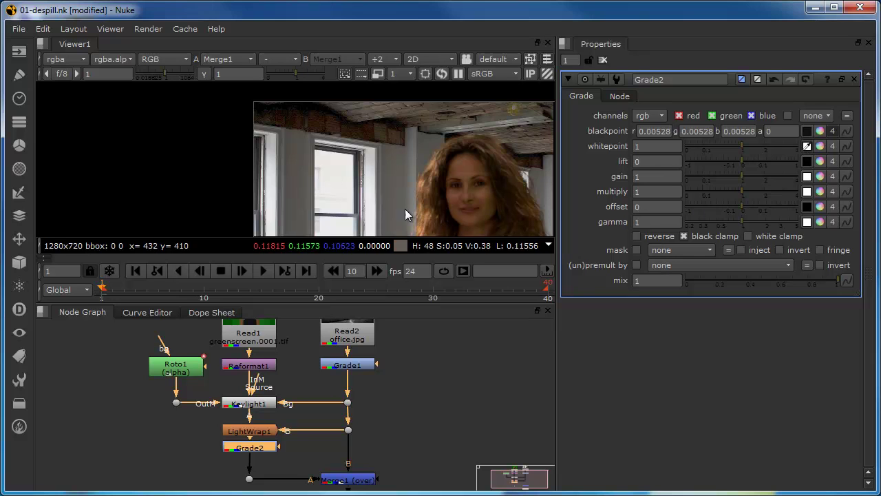
{"action": "left_click", "coordinate": [371, 187], "text": "ctrl"}
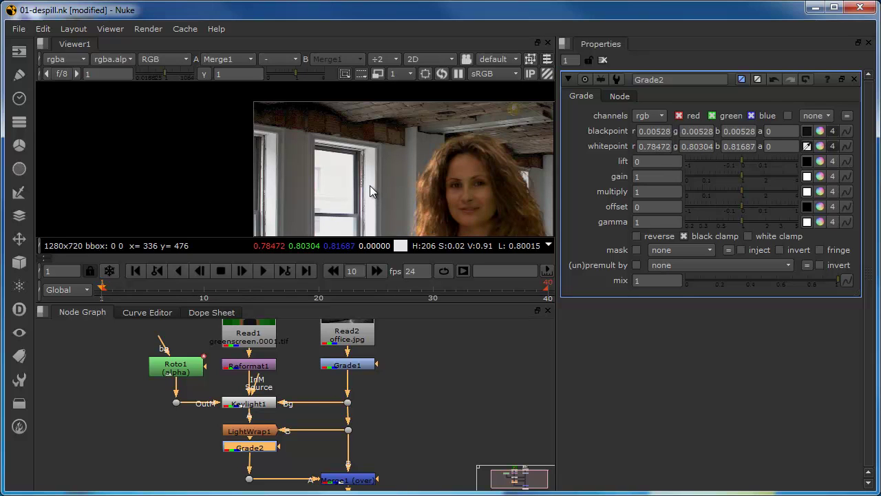
{"action": "scroll", "coordinate": [475, 213], "scroll_direction": "down", "scroll_amount": 2}
{"action": "scroll", "coordinate": [475, 218], "scroll_direction": "down", "scroll_amount": 1}
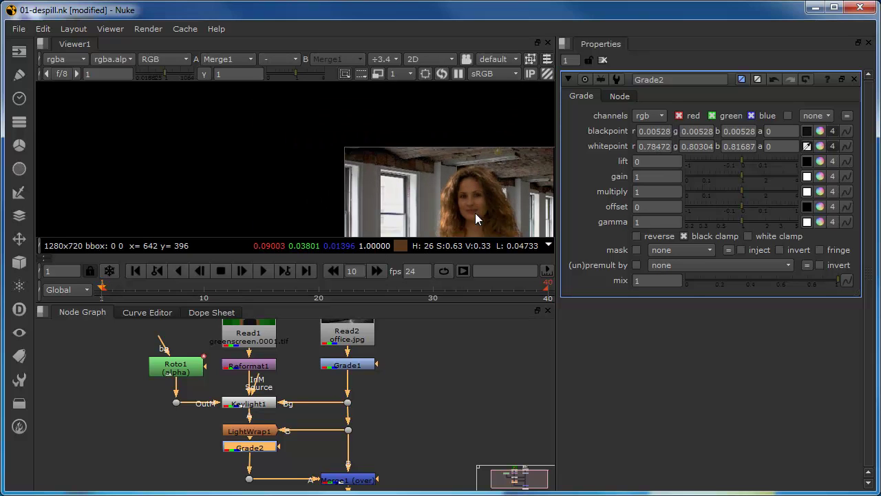
{"action": "middle_click_drag", "start_coordinate": [475, 209], "coordinate": [353, 151]}
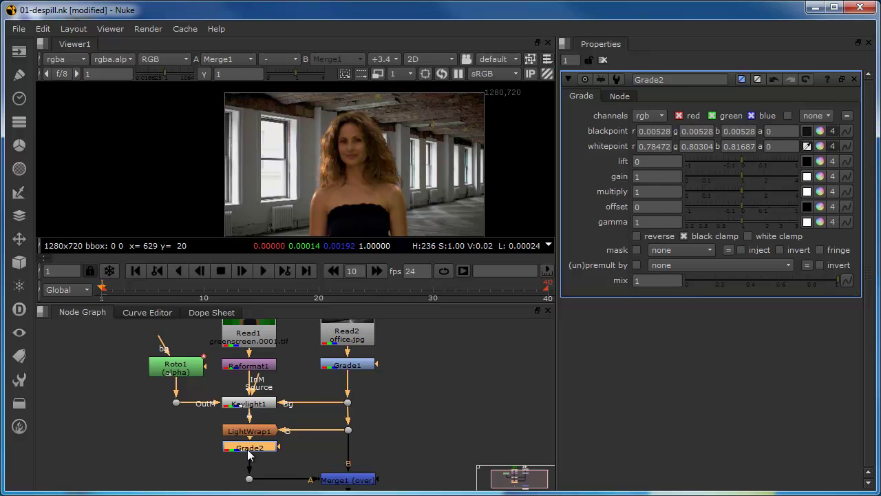
- Insert another Grade node after Grade2 and label it "colour grade"
{"action": "key", "text": "g"}
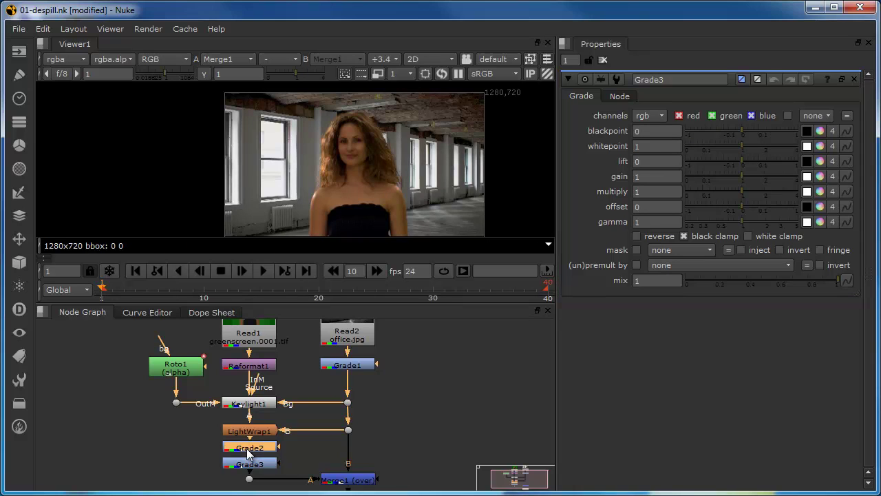
{"action": "left_click", "coordinate": [249, 464]}
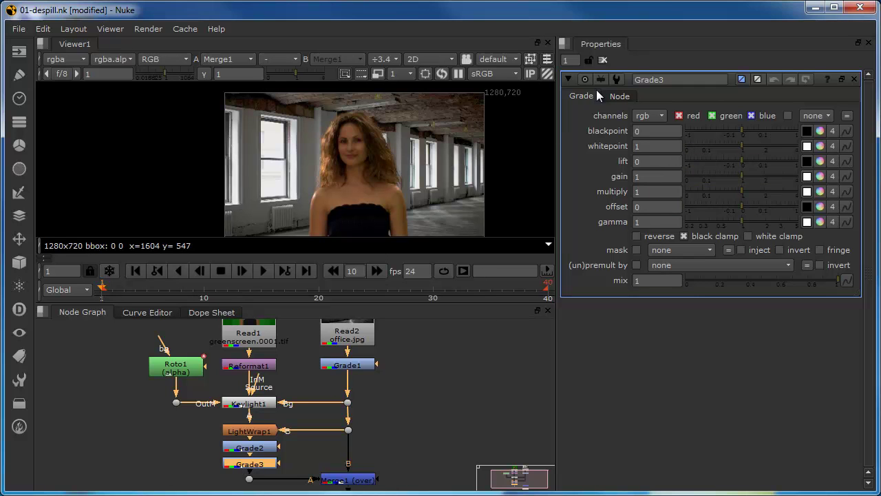
{"action": "left_click", "coordinate": [617, 96]}
{"action": "left_click", "coordinate": [614, 123]}
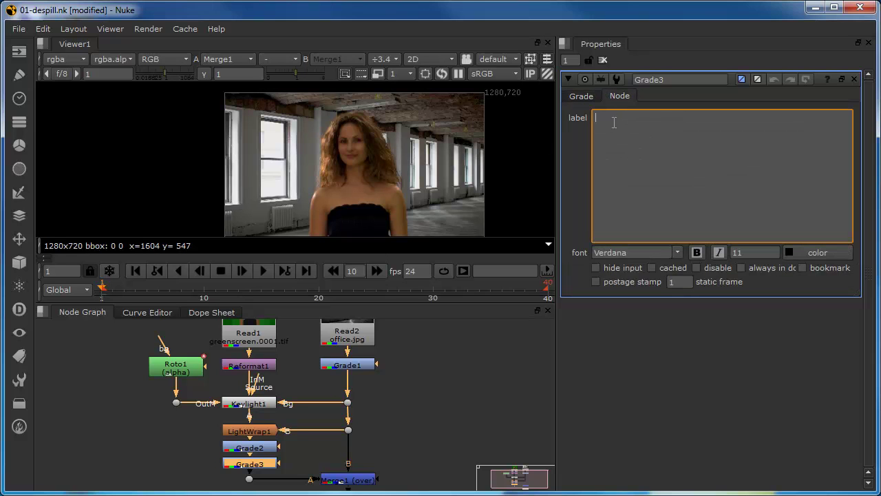
{"action": "type", "text": "color"}
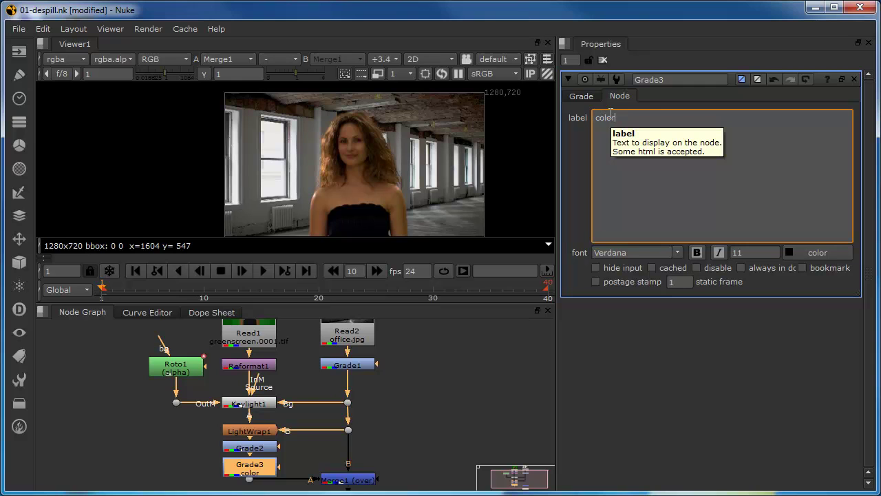
{"action": "key", "text": "BackSpace"}
{"action": "type", "text": "ur grade"}
{"action": "key", "text": "Return"}
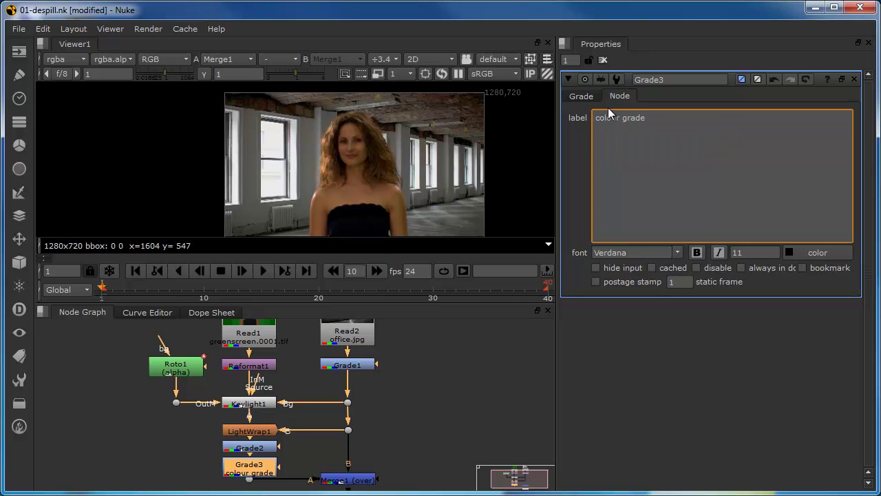
- Label Grade2 "black white points"
{"action": "left_click", "coordinate": [251, 448]}
{"action": "double_click", "coordinate": [251, 448]}
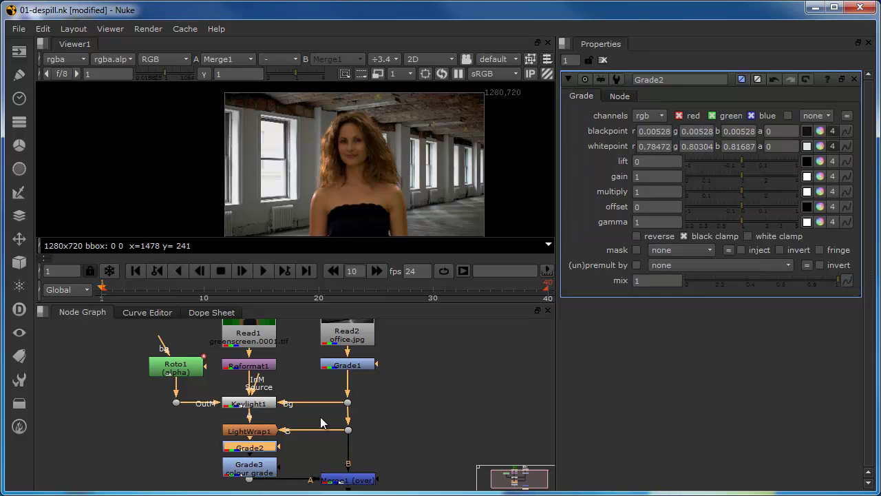
{"action": "left_click", "coordinate": [619, 96]}
{"action": "left_click", "coordinate": [616, 135]}
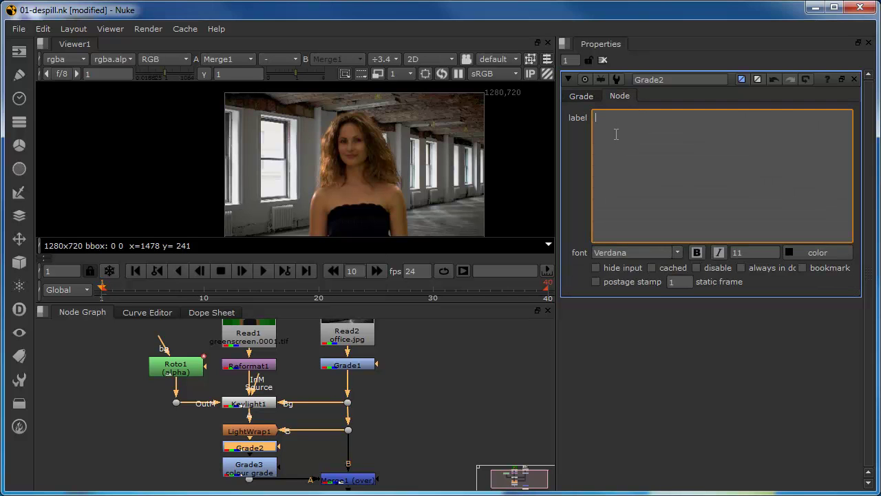
{"action": "type", "text": "blac"}
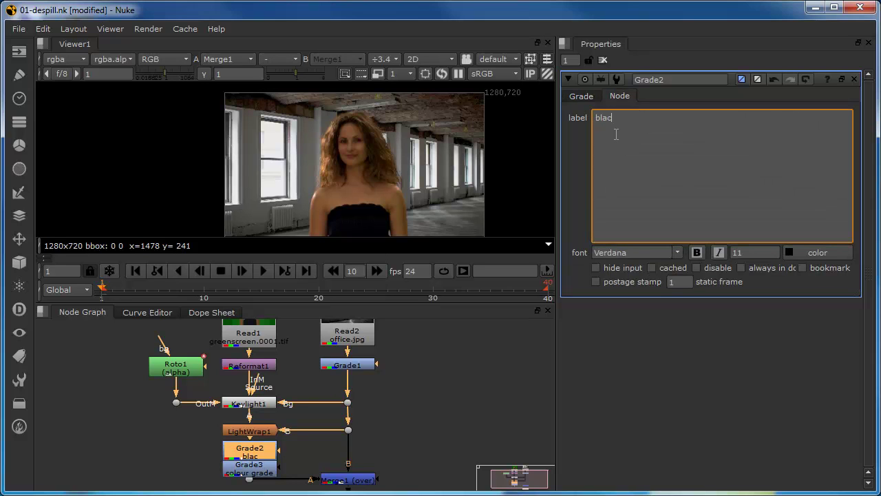
{"action": "type", "text": "k white points"}
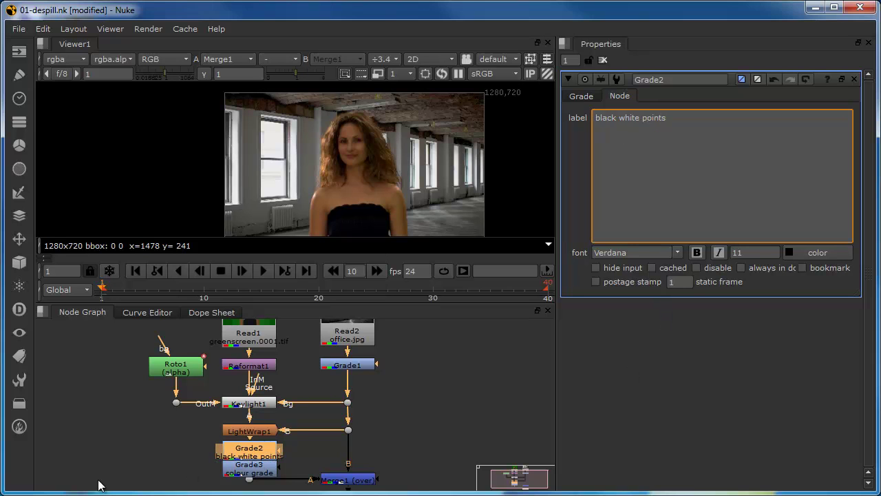
{"action": "left_click", "coordinate": [191, 457]}
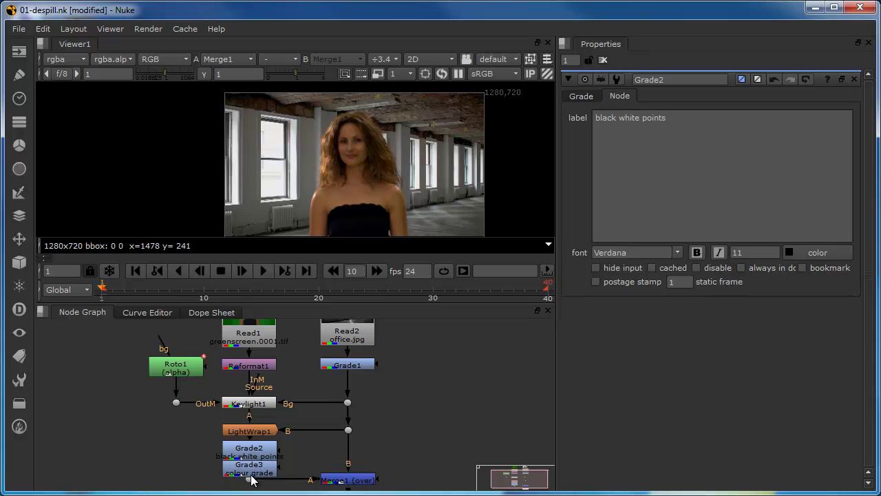
- Space out the node tree by moving Grade3, the dot below it, Merge1 and Viewer1 further down, keeping the dot level with Merge1
{"action": "mouse_move", "coordinate": [422, 435]}
{"action": "middle_mouse_down"}
{"action": "mouse_move", "coordinate": [422, 424]}
{"action": "mouse_move", "coordinate": [428, 430]}
{"action": "middle_mouse_up"}
{"action": "left_click_drag", "start_coordinate": [418, 466], "coordinate": [233, 415]}
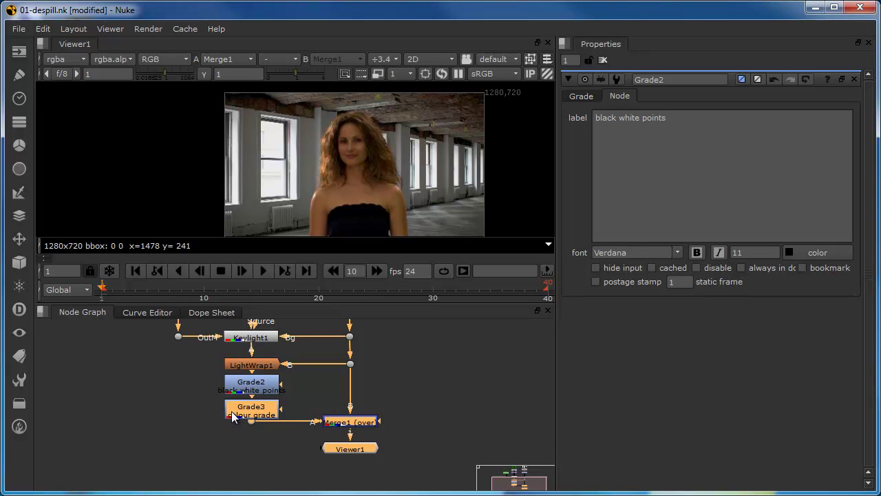
{"action": "left_click_drag", "start_coordinate": [413, 462], "coordinate": [250, 436]}
{"action": "left_click_drag", "start_coordinate": [421, 484], "coordinate": [315, 413]}
{"action": "left_click_drag", "start_coordinate": [337, 421], "coordinate": [338, 435]}
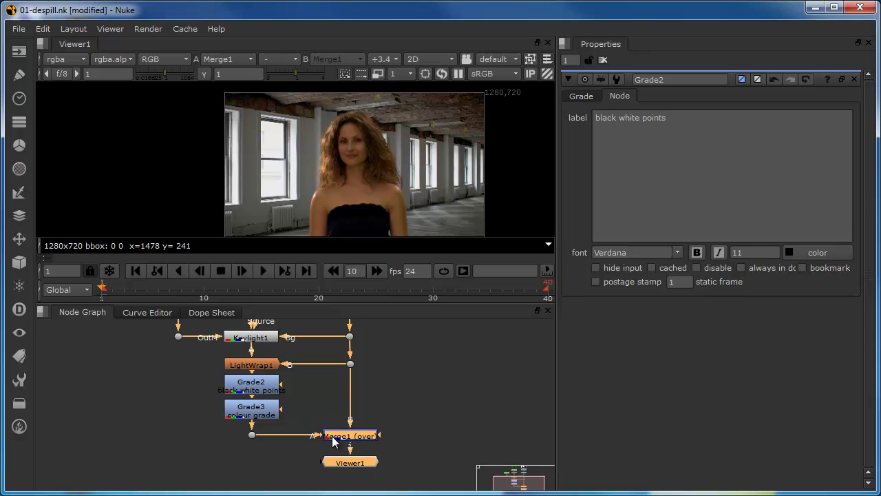
- Lower the red channel of Grade3's gamma to about 0.84
{"action": "left_click", "coordinate": [222, 415]}
{"action": "double_click", "coordinate": [238, 410]}
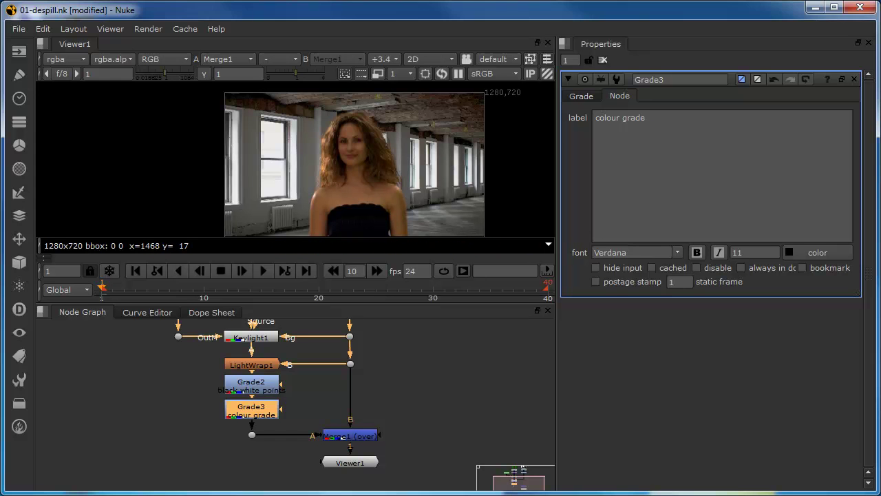
{"action": "left_click", "coordinate": [580, 99]}
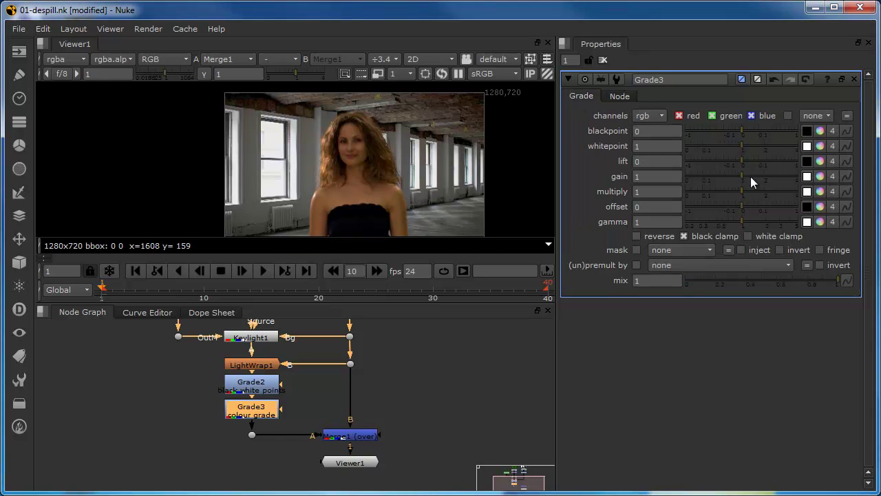
{"action": "left_click", "coordinate": [819, 221]}
{"action": "left_click_drag", "start_coordinate": [696, 90], "coordinate": [697, 93]}
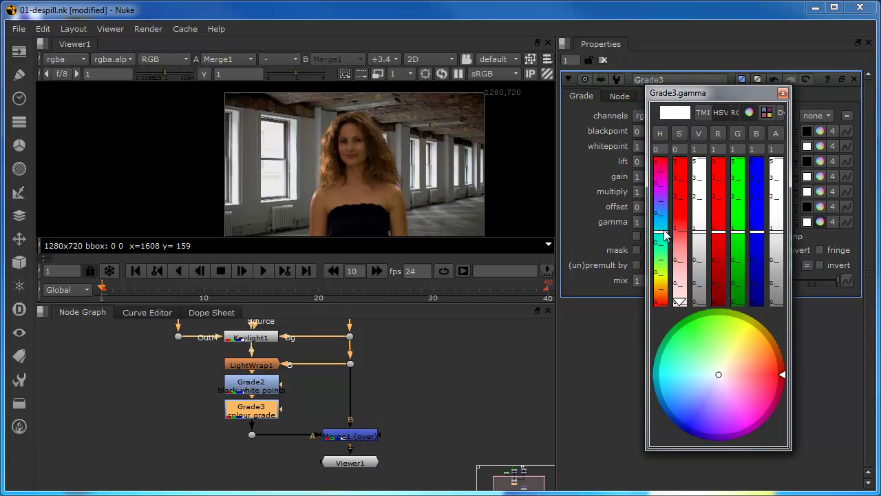
{"action": "left_click", "coordinate": [721, 238]}
{"action": "left_click_drag", "start_coordinate": [720, 234], "coordinate": [721, 234]}
{"action": "left_click_drag", "start_coordinate": [721, 204], "coordinate": [719, 245]}
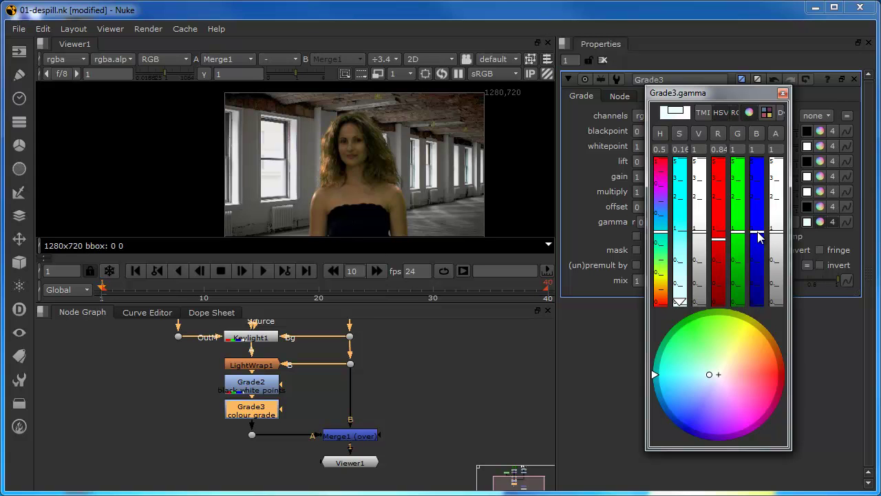
- Raise the blue channel of Grade3's gamma to 1.08 and close its colour picker
{"action": "left_click_drag", "start_coordinate": [759, 236], "coordinate": [761, 234]}
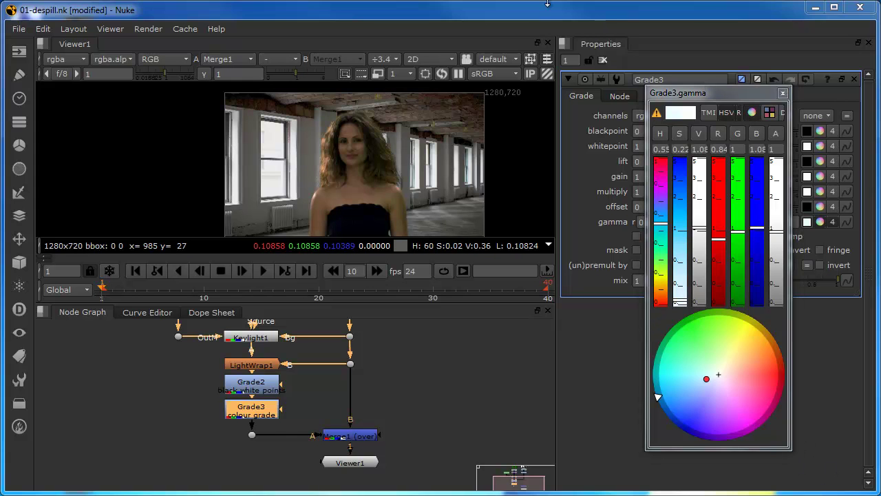
{"action": "left_click_drag", "start_coordinate": [755, 236], "coordinate": [754, 228]}
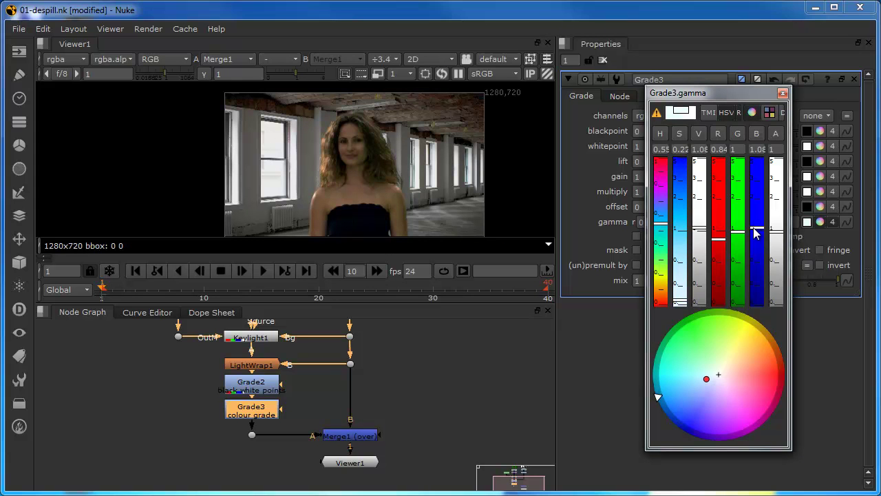
{"action": "left_click", "coordinate": [783, 93]}
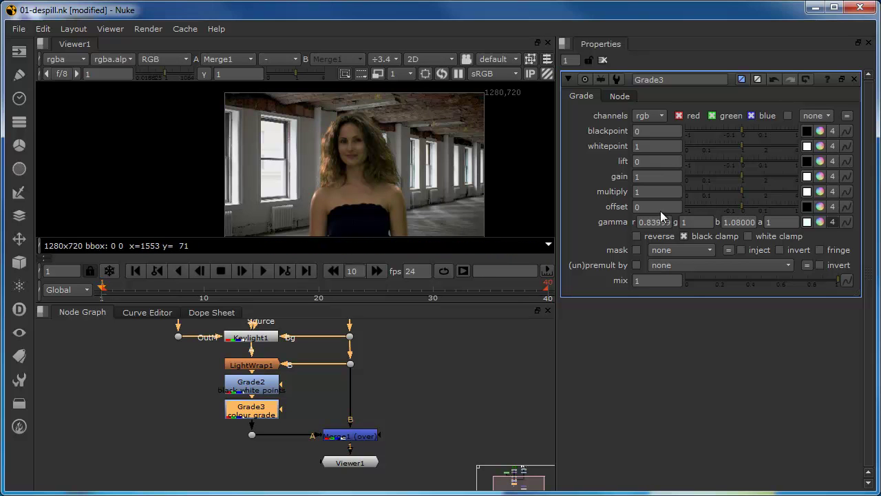
- Raise Grade3's gain to 1.05 and check the woman up close against the office background
{"action": "left_click_drag", "start_coordinate": [741, 160], "coordinate": [743, 176]}
{"action": "scroll", "coordinate": [321, 179], "scroll_direction": "up", "scroll_amount": 1}
{"action": "scroll", "coordinate": [321, 180], "scroll_direction": "up", "scroll_amount": 1}
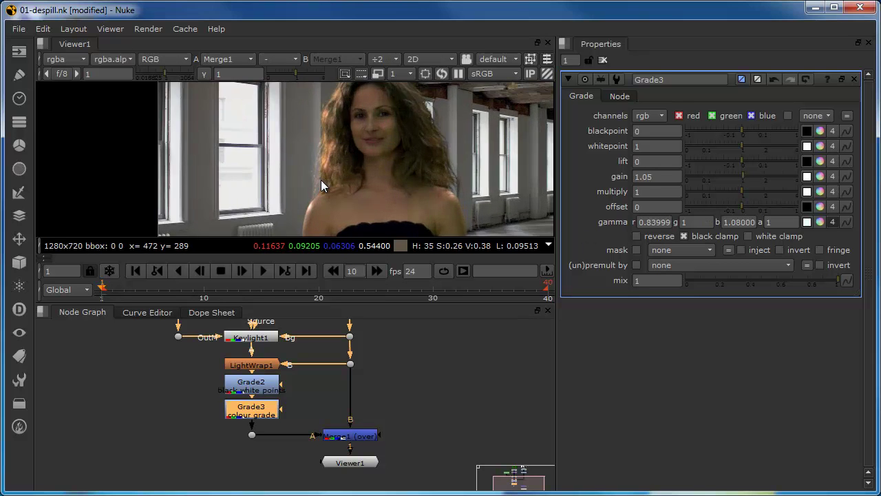
{"action": "scroll", "coordinate": [320, 180], "scroll_direction": "down", "scroll_amount": 1}
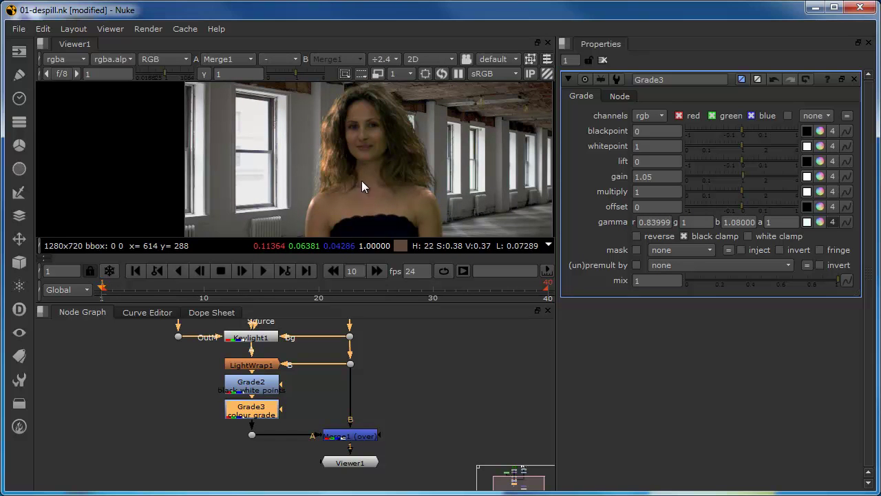
- Set the format of the greenscreen footage in Read1 to 960x540
{"action": "left_click", "coordinate": [405, 360]}
{"action": "scroll", "coordinate": [390, 349], "scroll_direction": "down", "scroll_amount": 3}
{"action": "scroll", "coordinate": [389, 349], "scroll_direction": "up", "scroll_amount": 3}
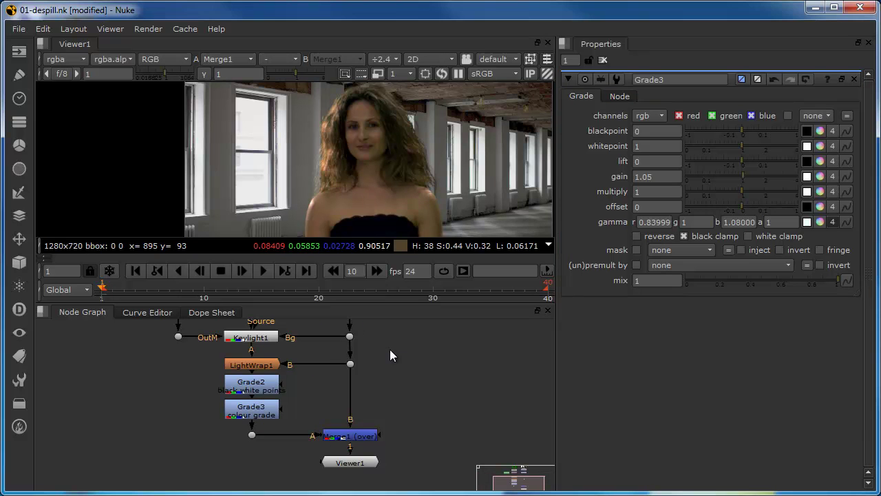
{"action": "middle_click_drag", "start_coordinate": [373, 344], "coordinate": [393, 423]}
{"action": "middle_click_drag", "start_coordinate": [432, 400], "coordinate": [413, 424]}
{"action": "double_click", "coordinate": [361, 368]}
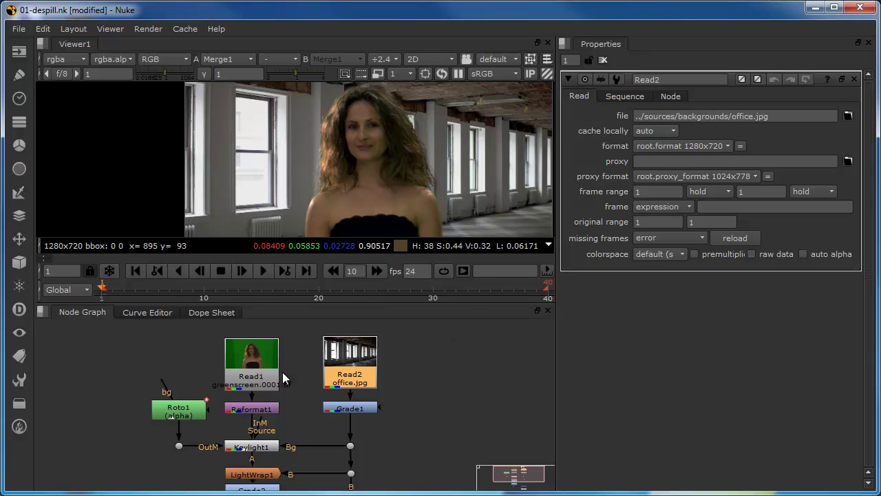
{"action": "left_click", "coordinate": [261, 372]}
{"action": "double_click", "coordinate": [260, 372]}
{"action": "left_click", "coordinate": [680, 143]}
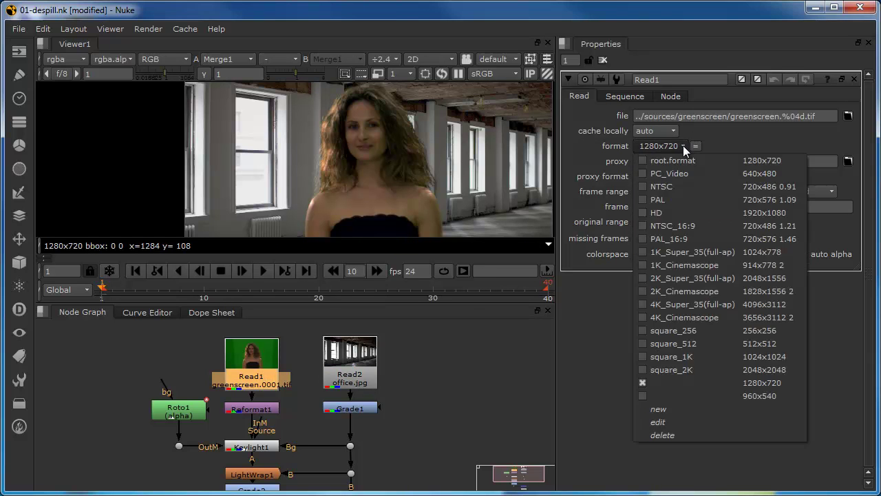
{"action": "left_click", "coordinate": [691, 395]}
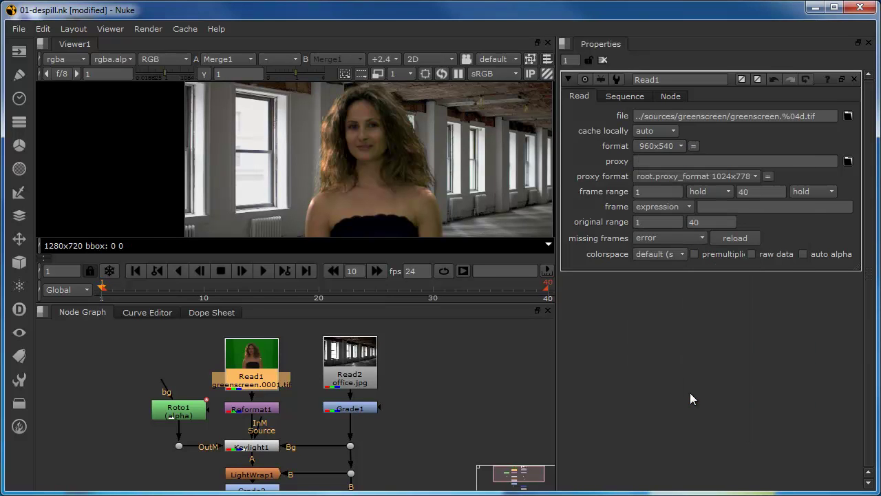
- Review Reformat1's output format and resize settings, relating them to the greenscreen and office Read nodes
{"action": "left_click", "coordinate": [259, 411]}
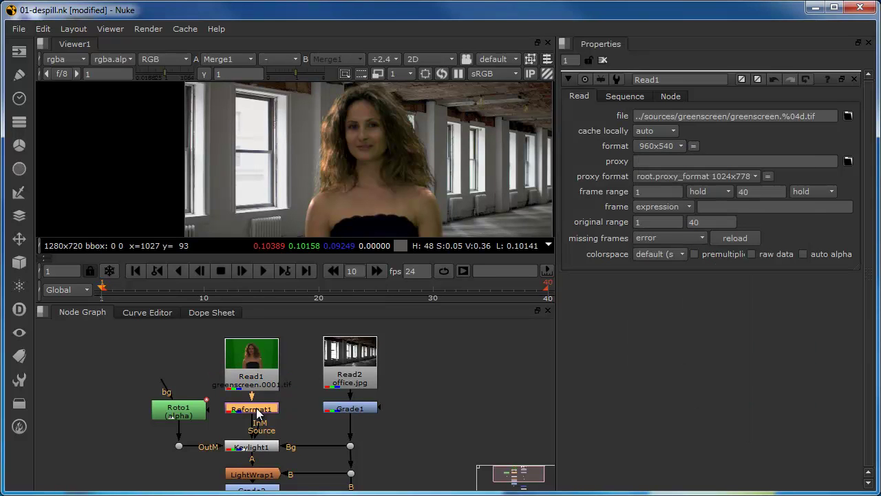
{"action": "double_click", "coordinate": [255, 412]}
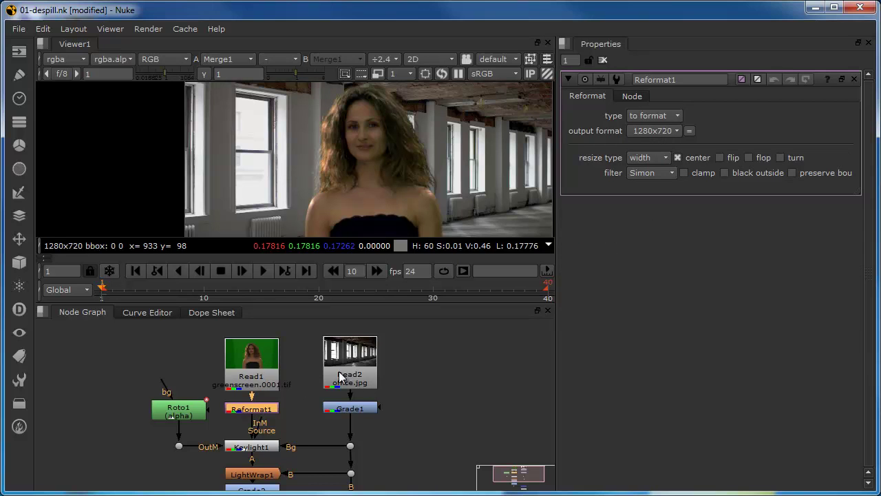
{"action": "left_click", "coordinate": [362, 375]}
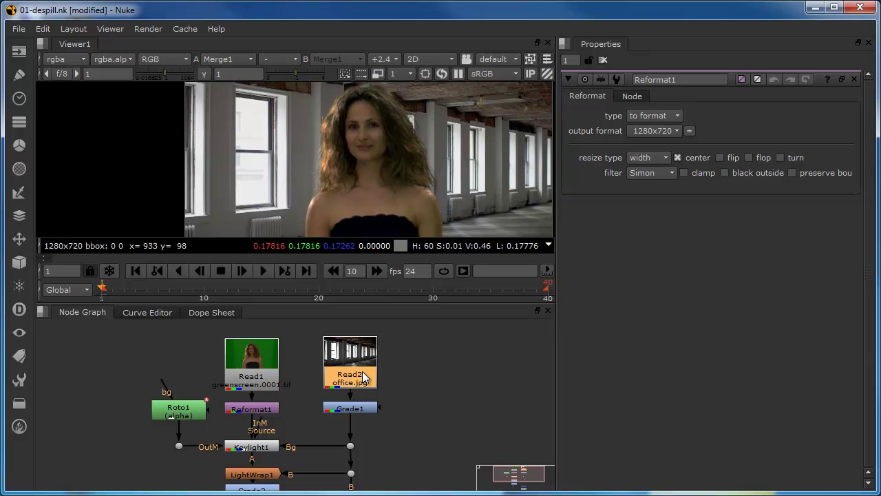
{"action": "left_click", "coordinate": [266, 409]}
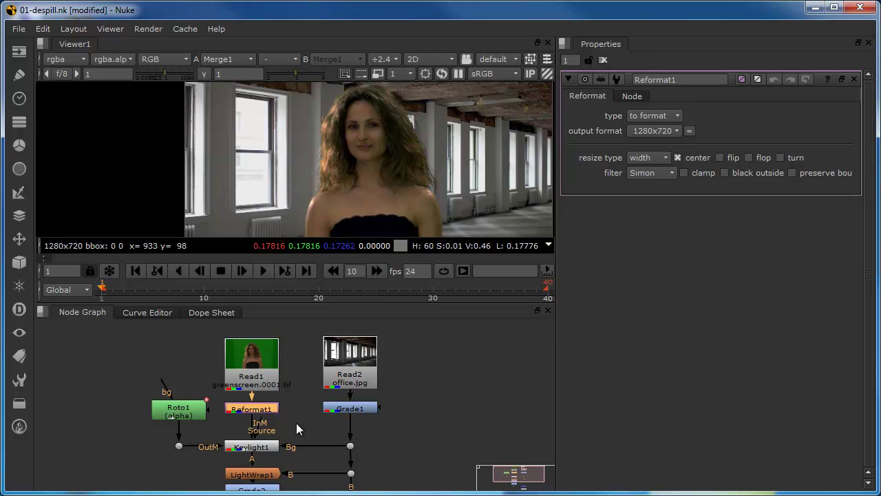
{"action": "left_click", "coordinate": [254, 357]}
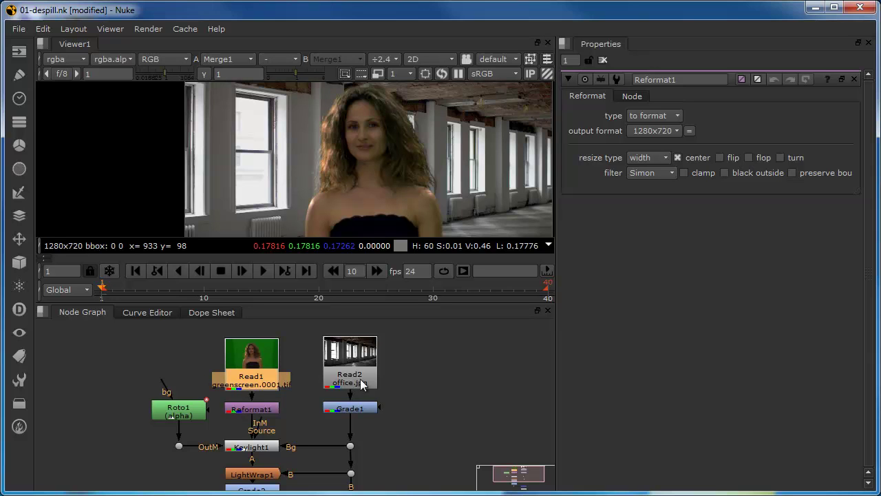
{"action": "left_click", "coordinate": [351, 361]}
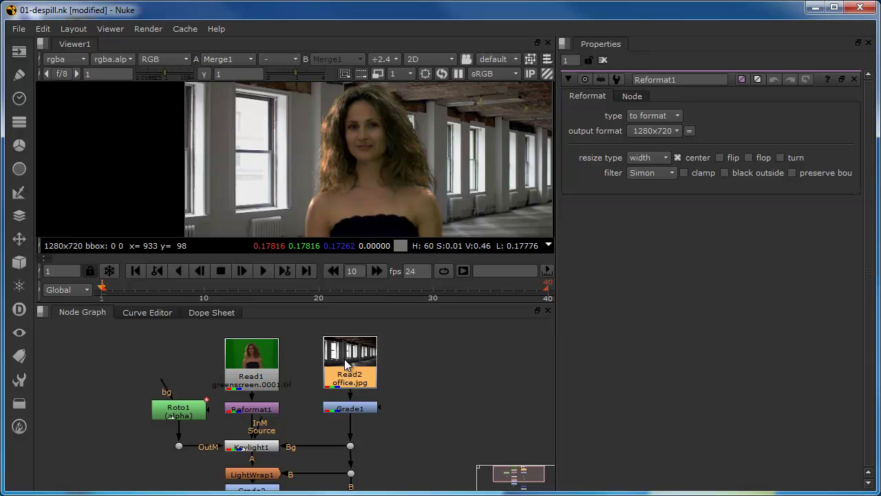
{"action": "left_click", "coordinate": [442, 358]}
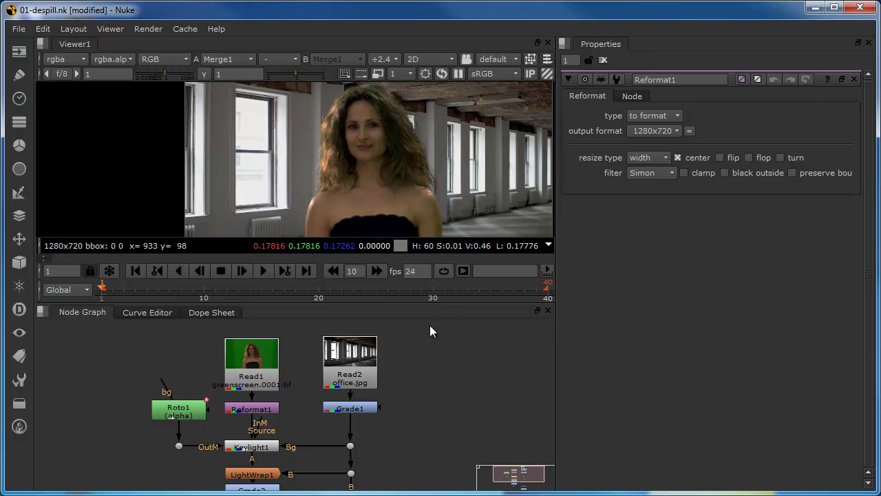